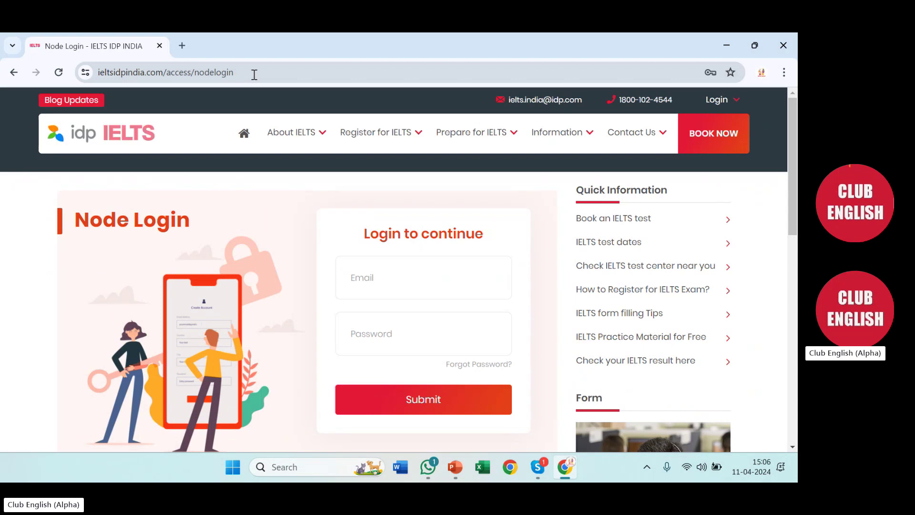
Sign in with the saved Chrome login, confirming with the Windows PIN, and submit
click(385, 277)
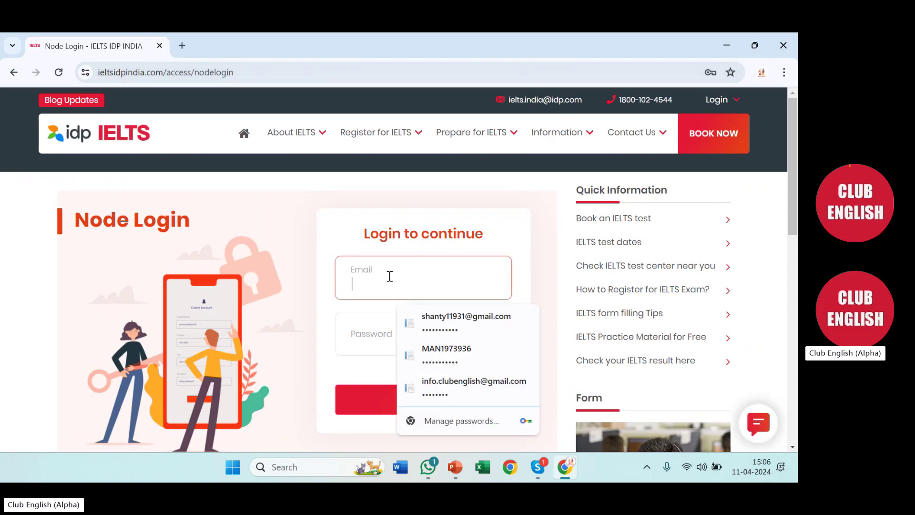
click(457, 325)
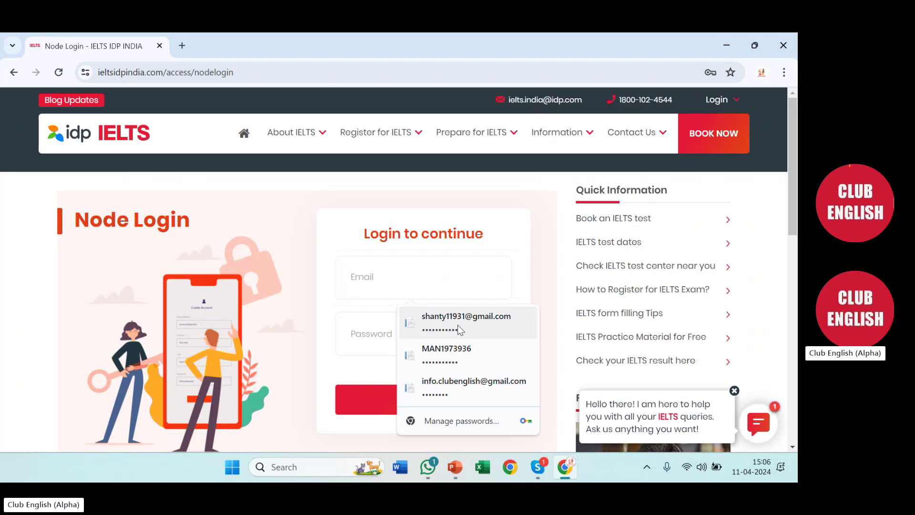
text(****)
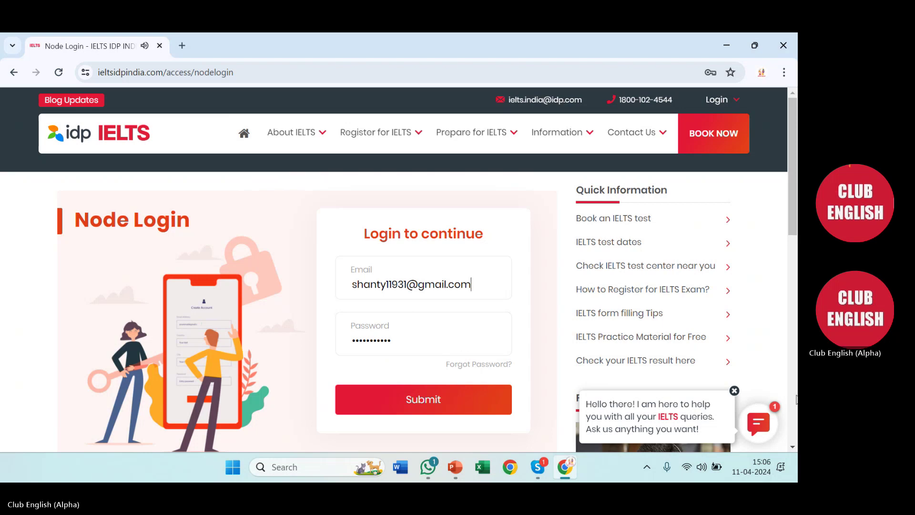
click(733, 392)
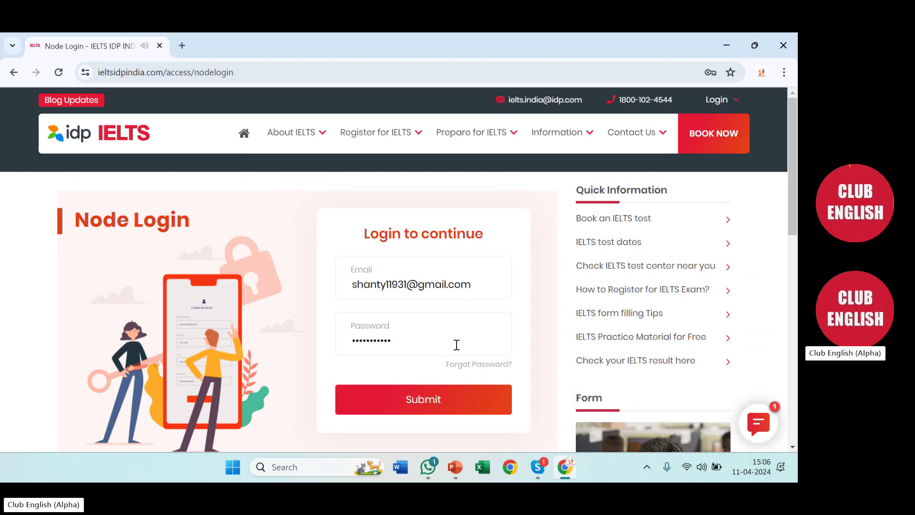
click(439, 405)
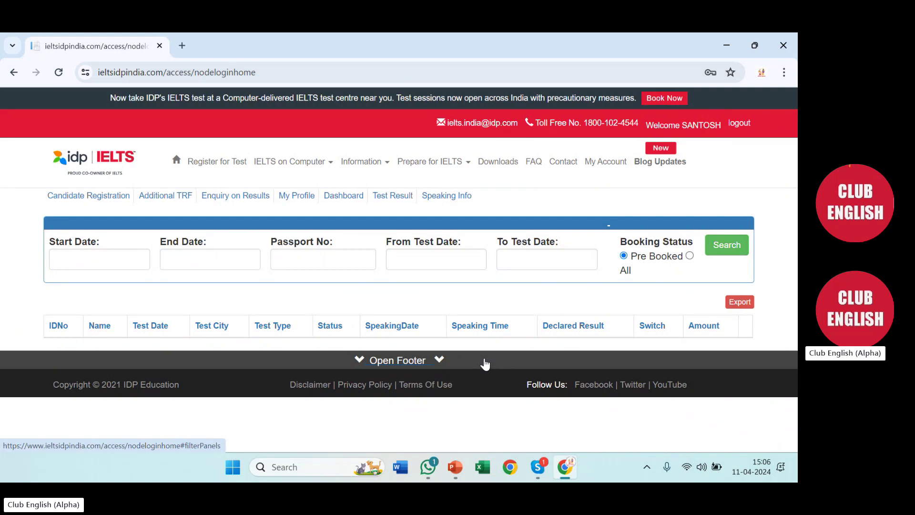
Go to Candidate Registration from the dashboard sub-menu
click(65, 197)
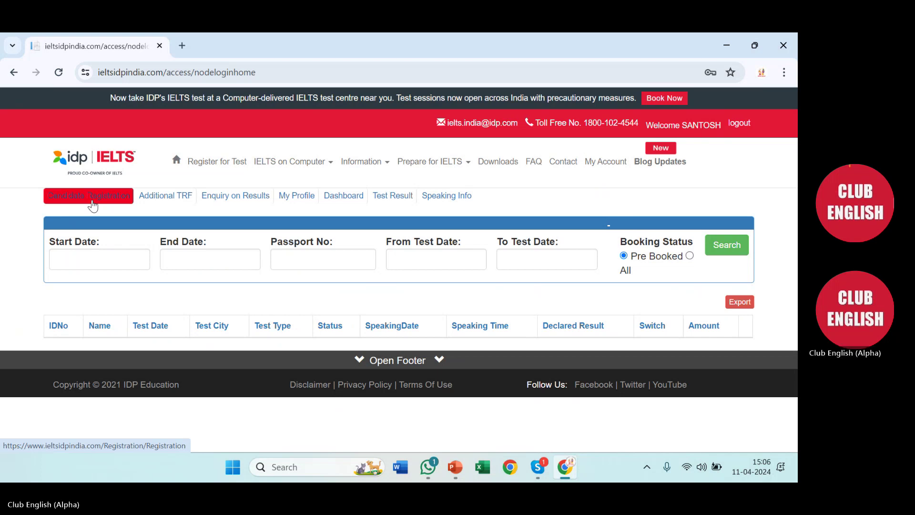
click(93, 203)
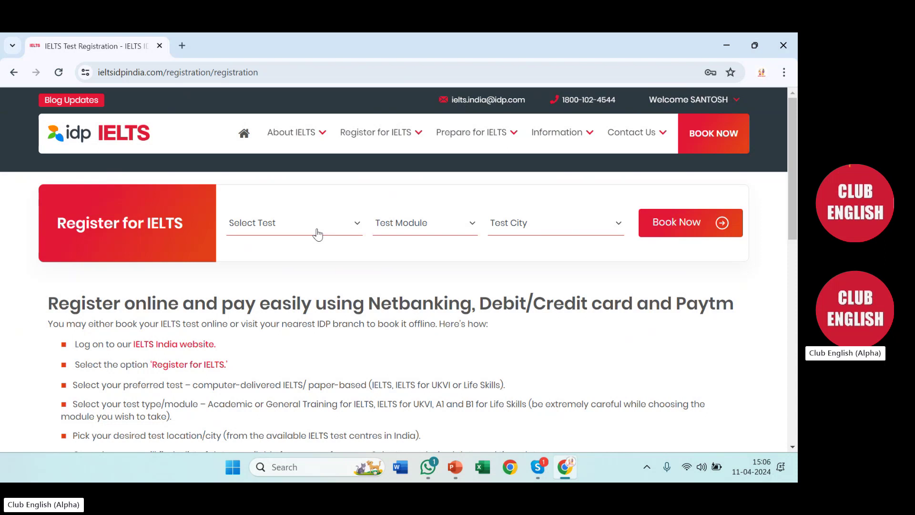
Choose Pen and paper based IELTS, the Academic module and Noida as the test city
click(317, 234)
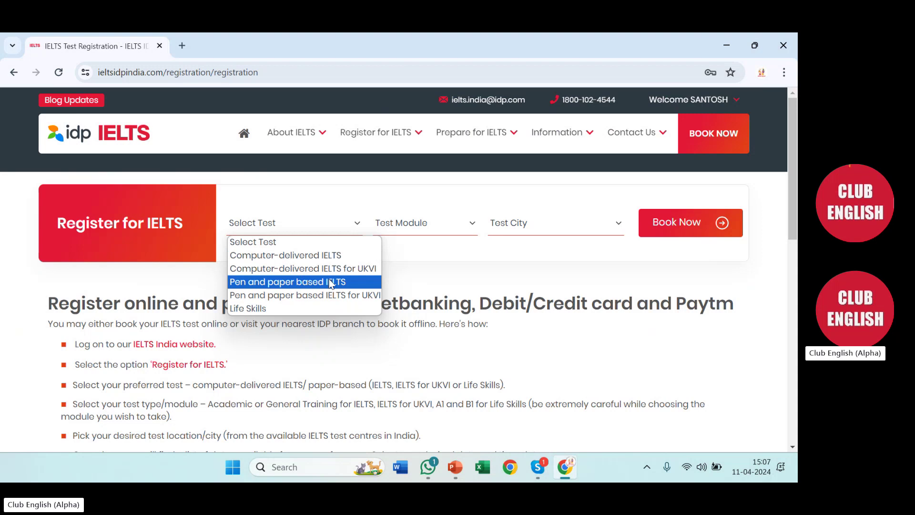
click(292, 281)
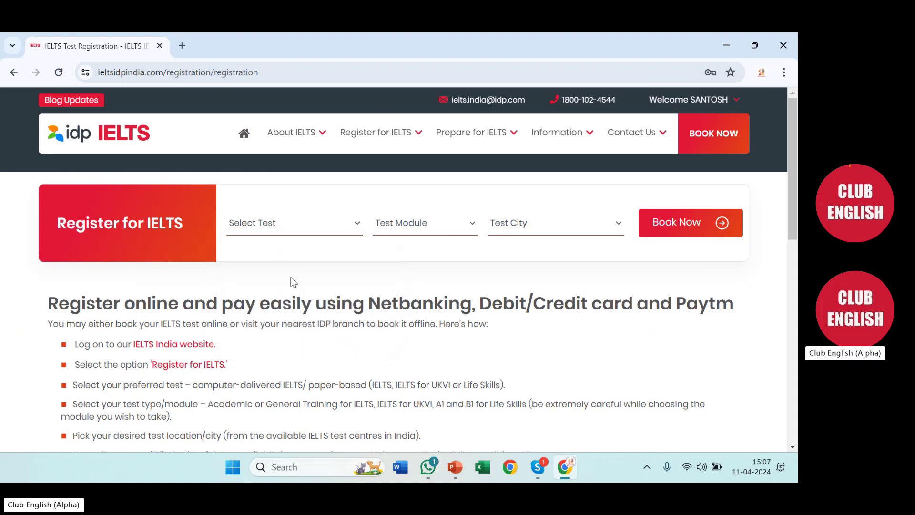
click(391, 228)
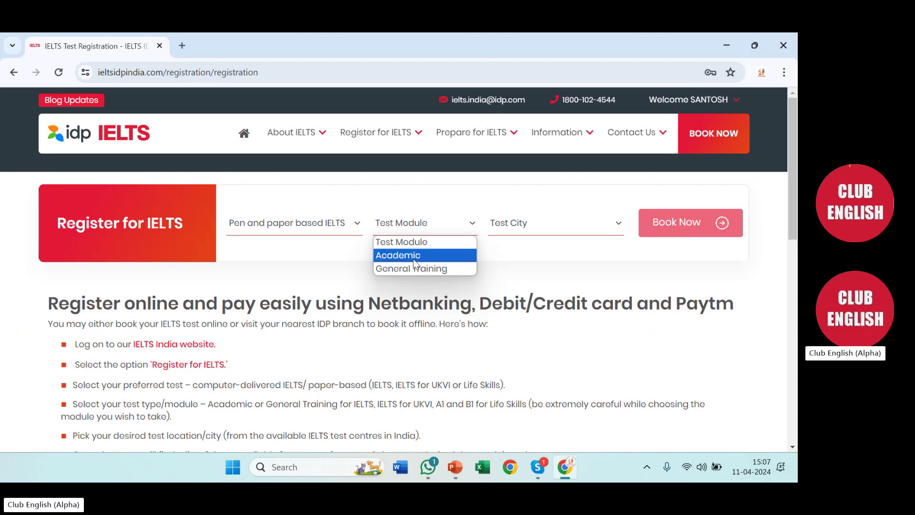
click(413, 259)
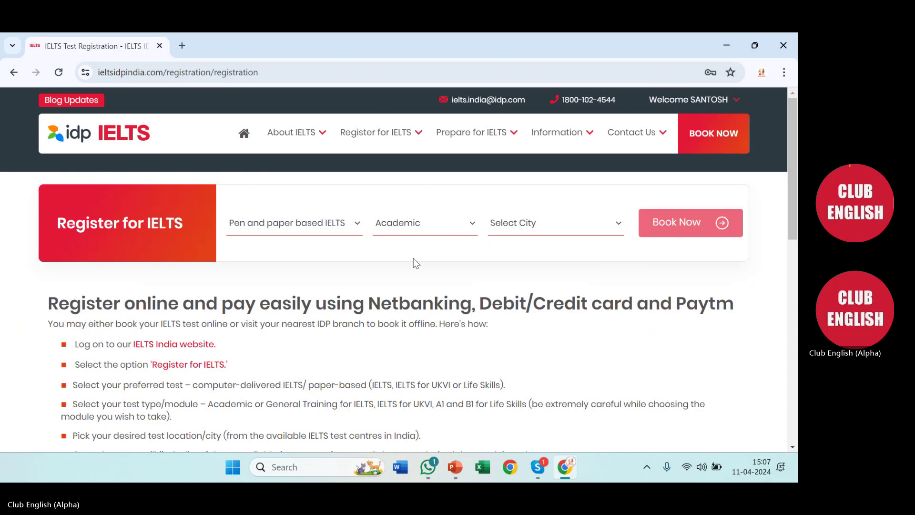
click(530, 236)
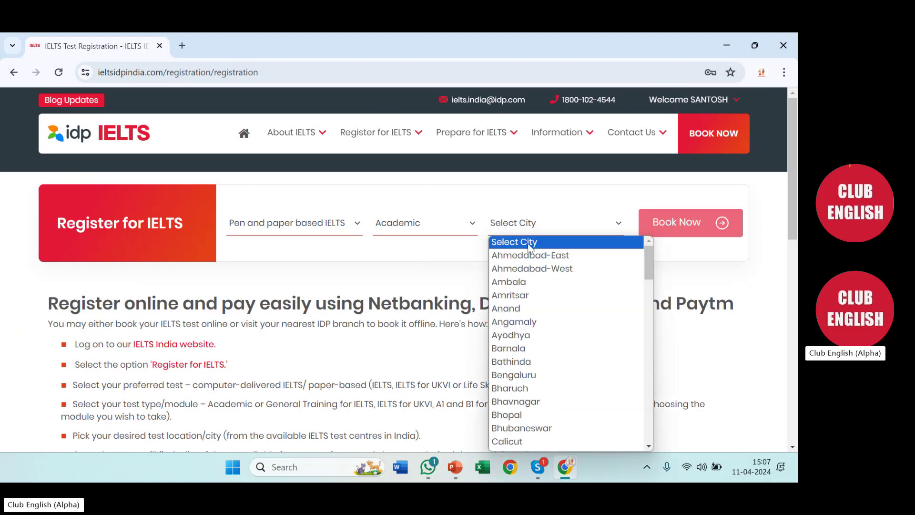
key(n)
key(o)
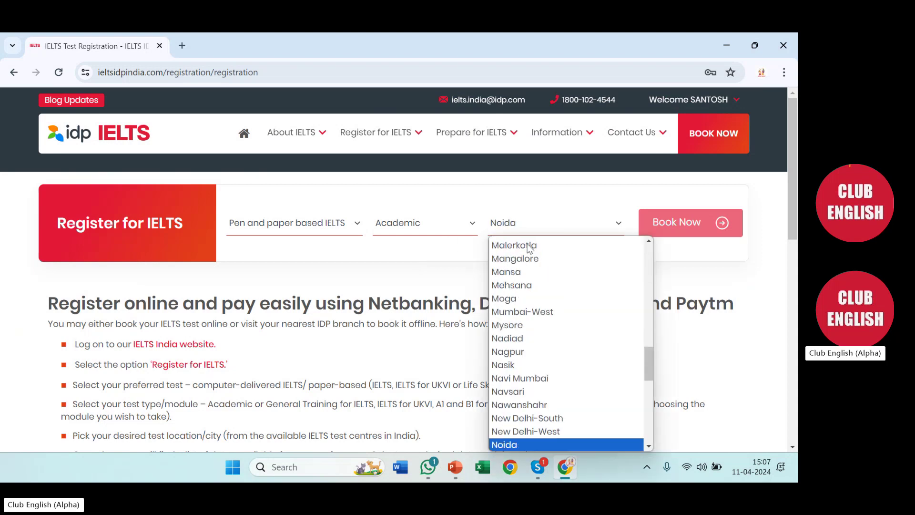
click(540, 442)
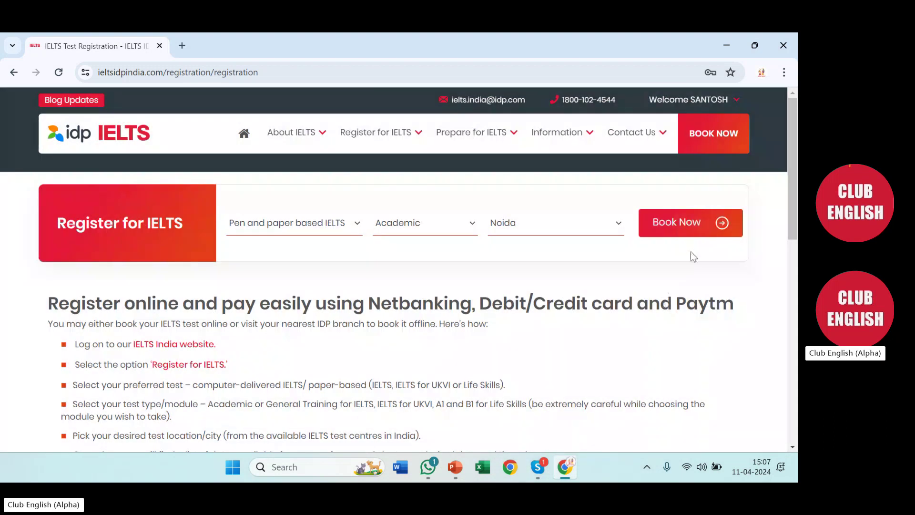
Show the available Noida dates and pick 27 April on the paper-based calendar
click(661, 227)
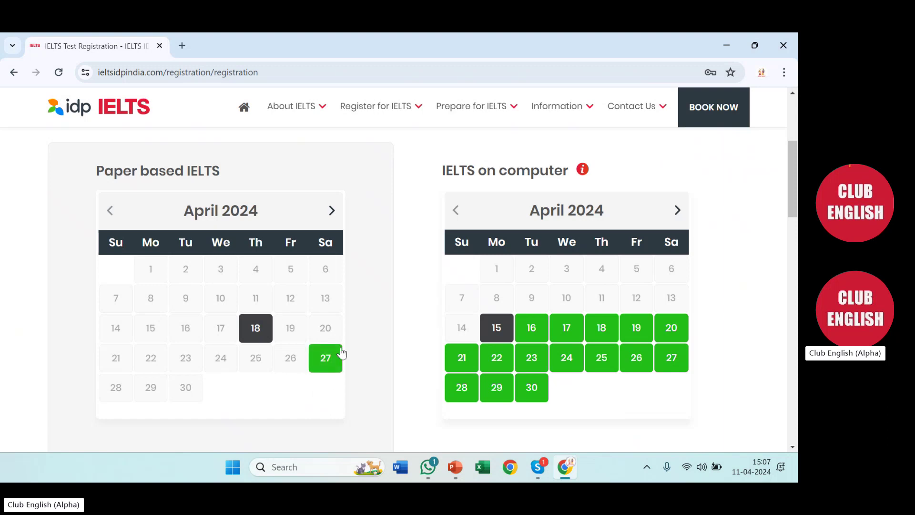
click(331, 367)
scroll(387, 230, down, 2)
scroll(387, 230, down, 1)
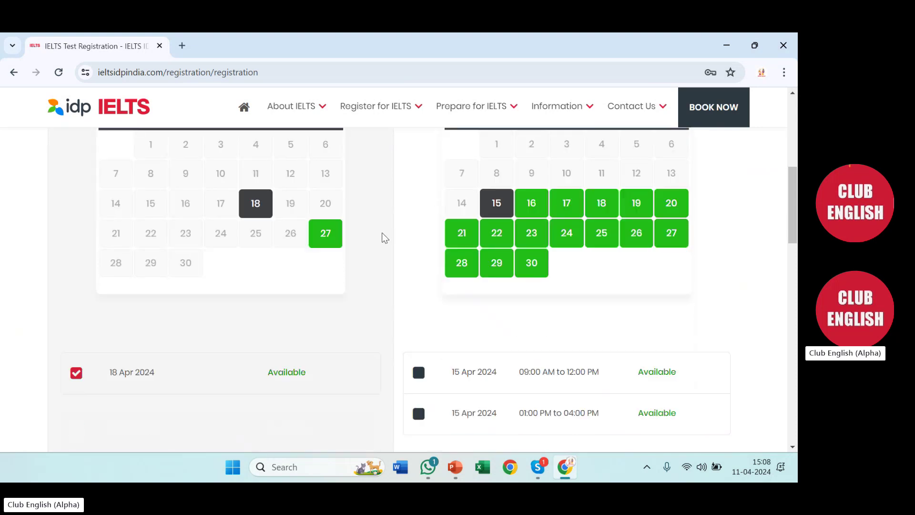
click(325, 234)
Book the 27 Apr 2024 Academic test from the ₹ 17000 price table
scroll(354, 233, up, 1)
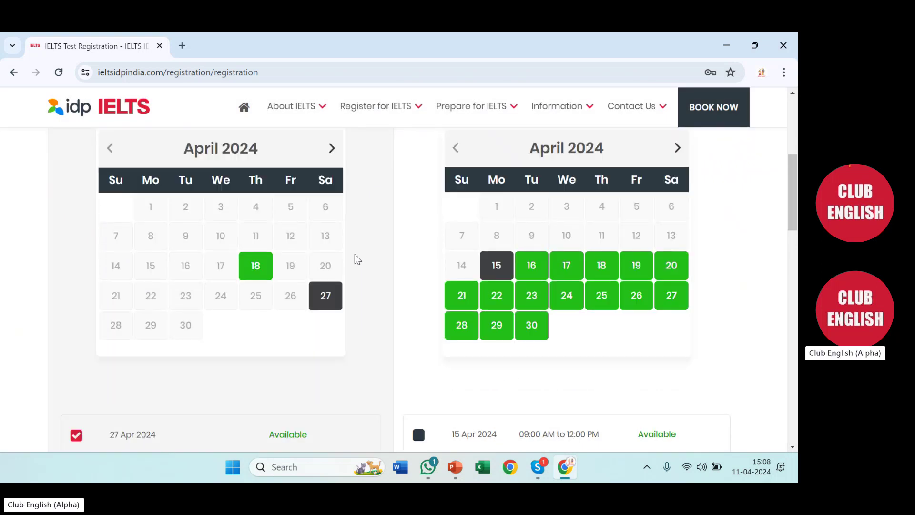
scroll(362, 267, down, 2)
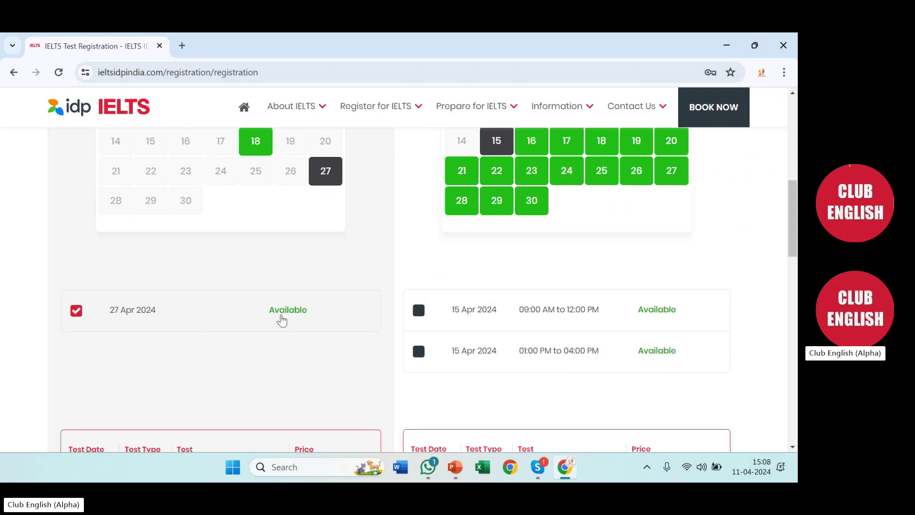
scroll(298, 332, down, 1)
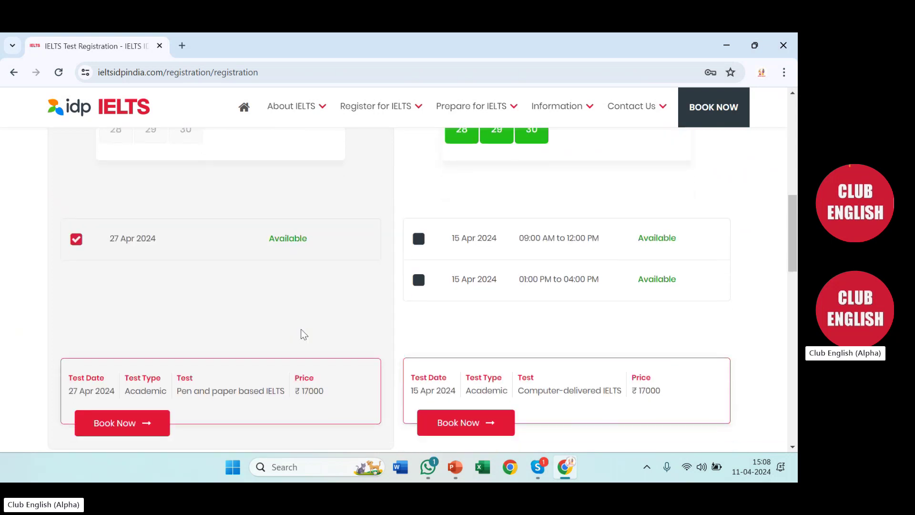
scroll(301, 330, down, 1)
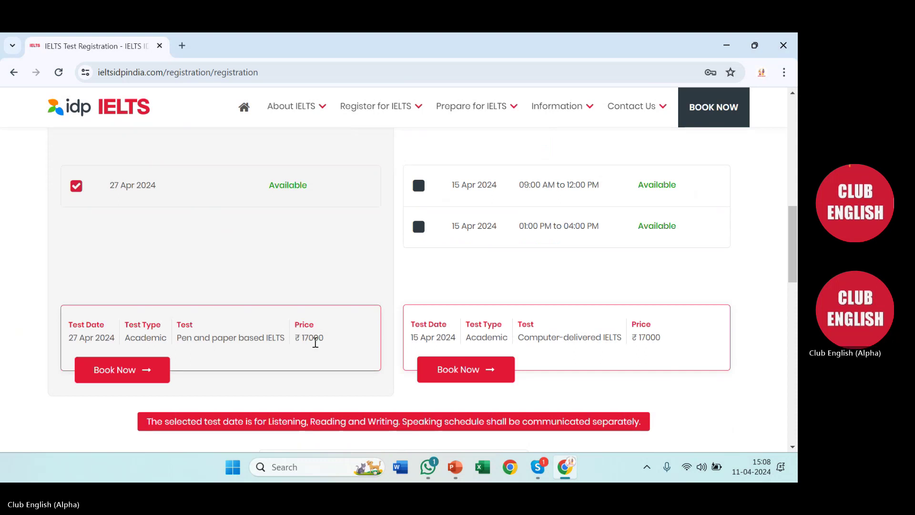
click(114, 379)
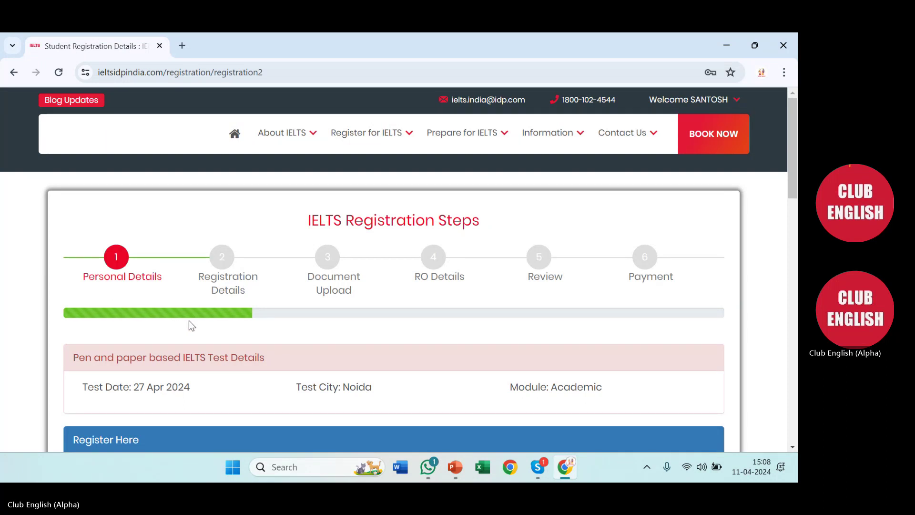
Set the candidate's title to Mr. on the Personal Details form
scroll(245, 332, down, 3)
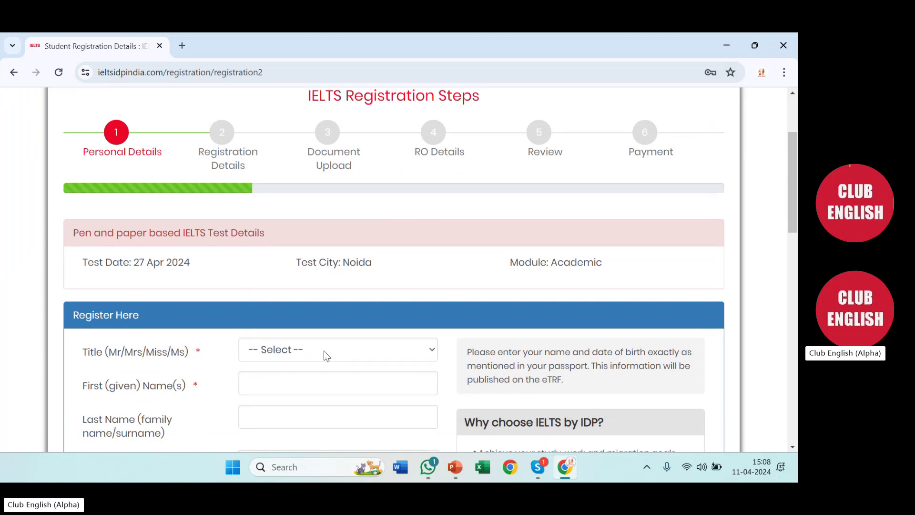
scroll(324, 351, down, 2)
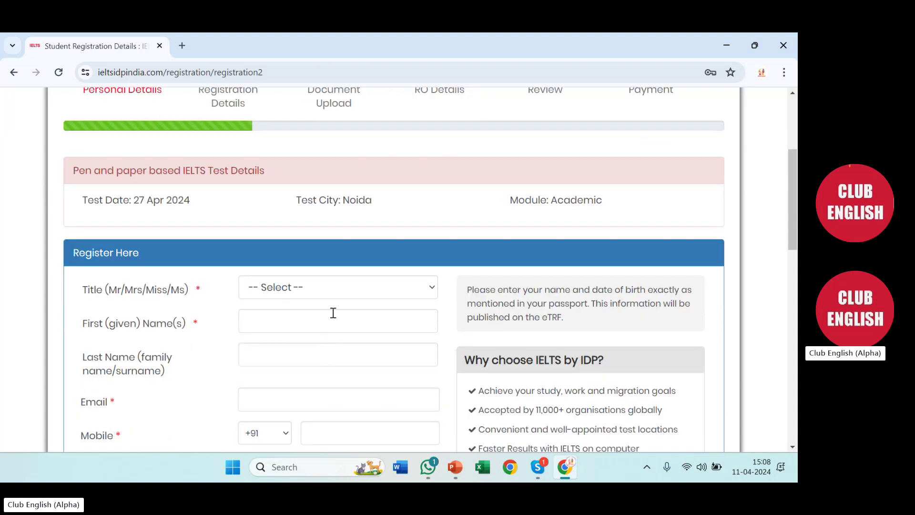
scroll(342, 294, down, 2)
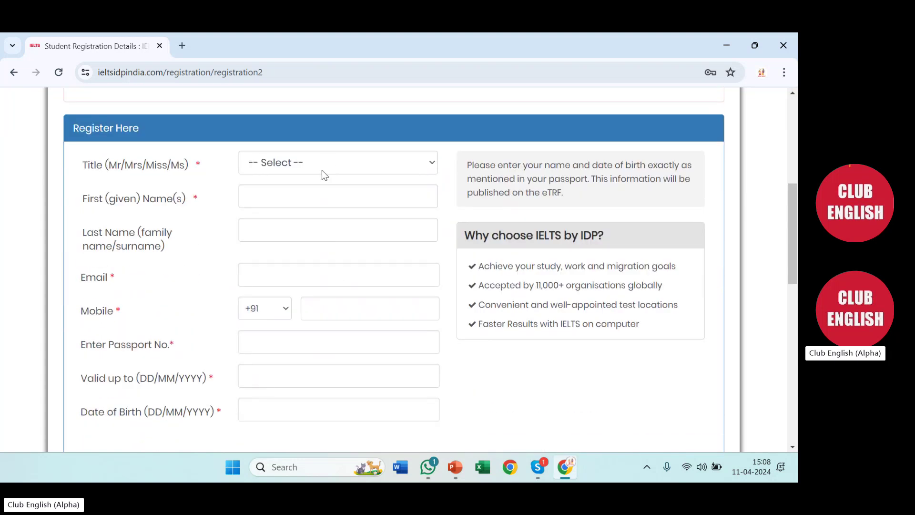
click(317, 168)
click(276, 197)
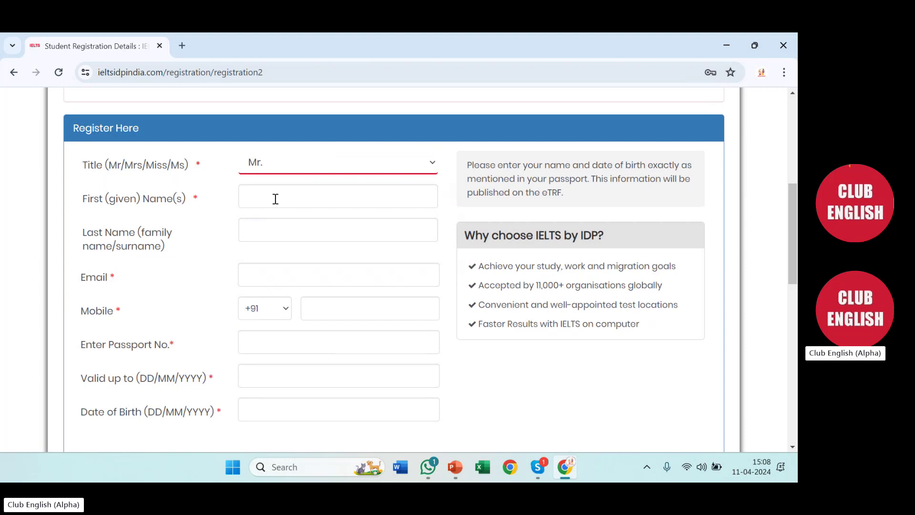
Enter the candidate's first name in capitals and their last name
click(276, 199)
text(rohit)
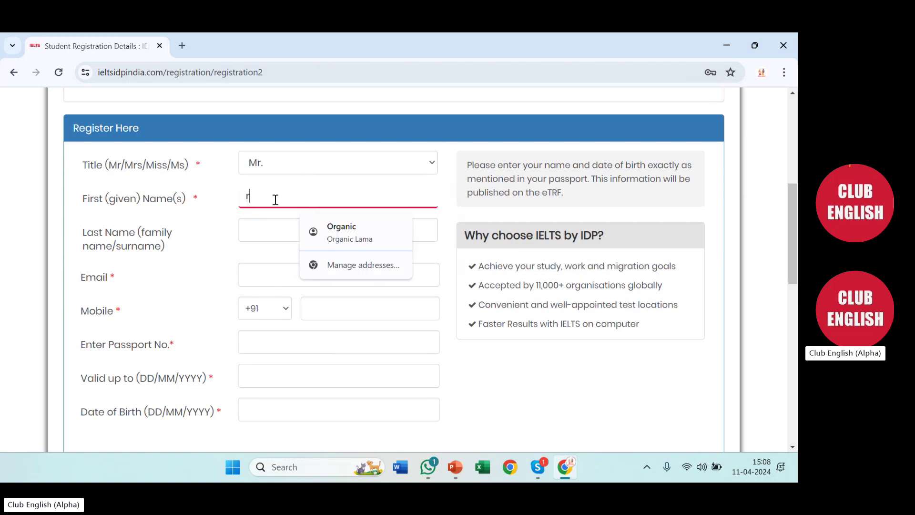
key(BackSpace)
key(BackSpace)
key(BackSpace)
key(BackSpace)
key(BackSpace)
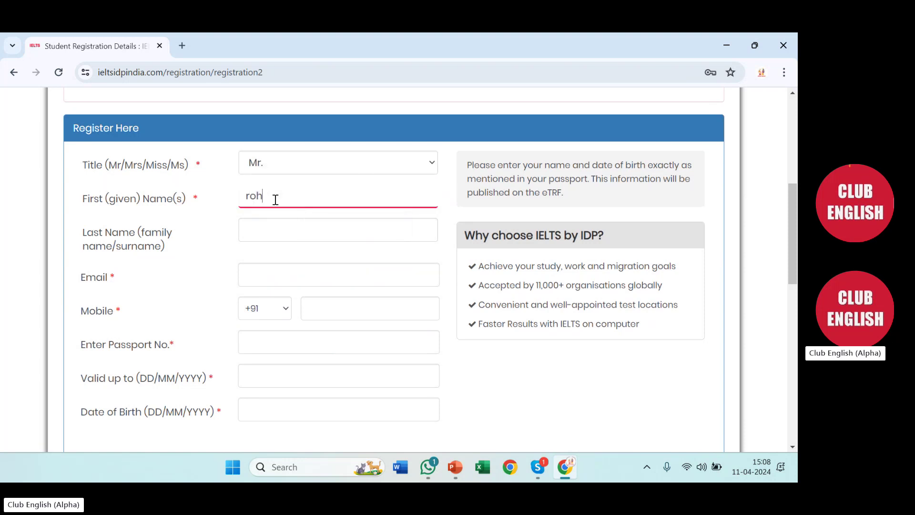
text(OHI)
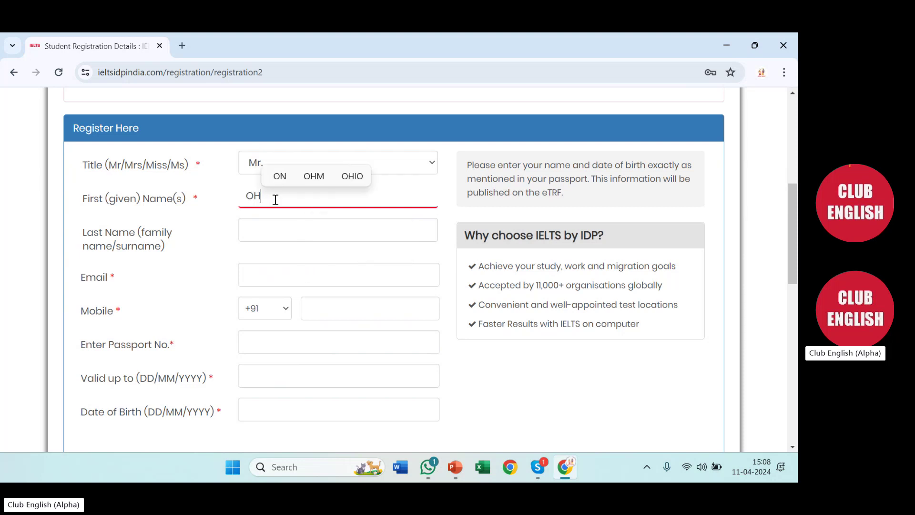
key(BackSpace)
key(BackSpace)
key(BackSpace)
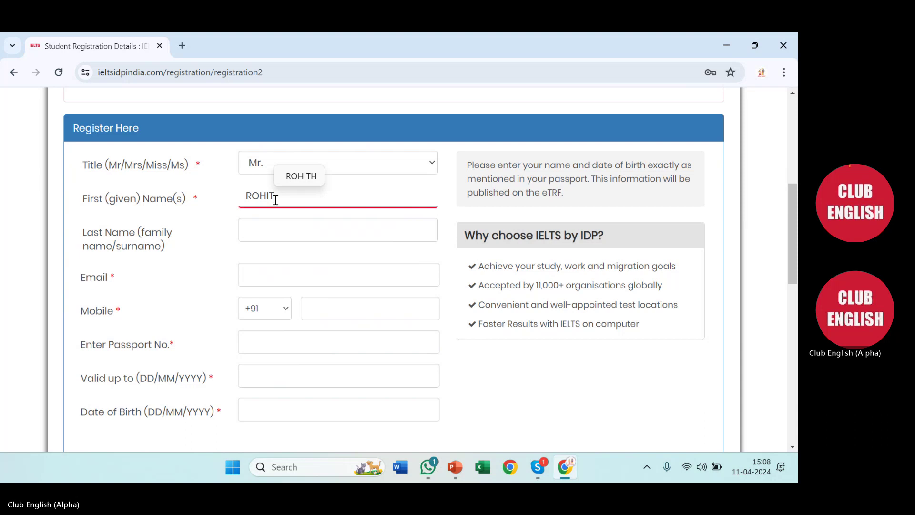
key(Tab)
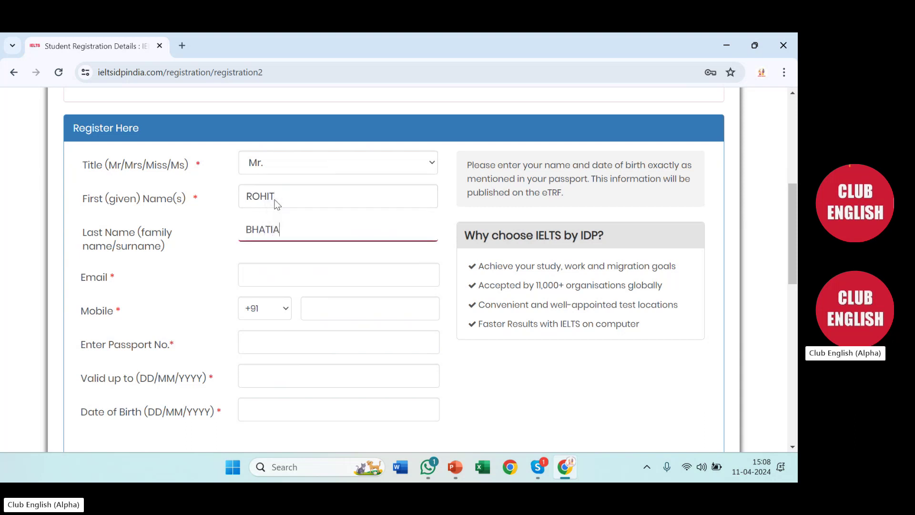
Fill the email field from the saved autofill entry
key(Tab)
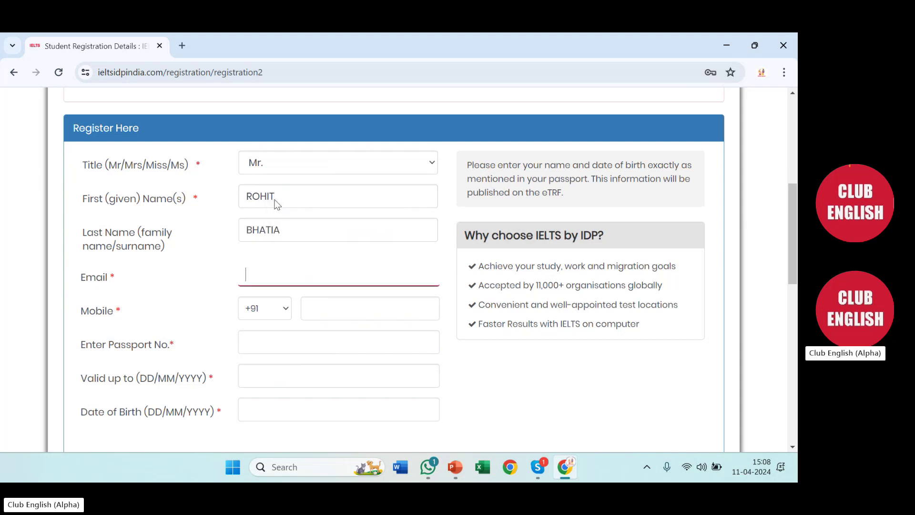
text(shanty)
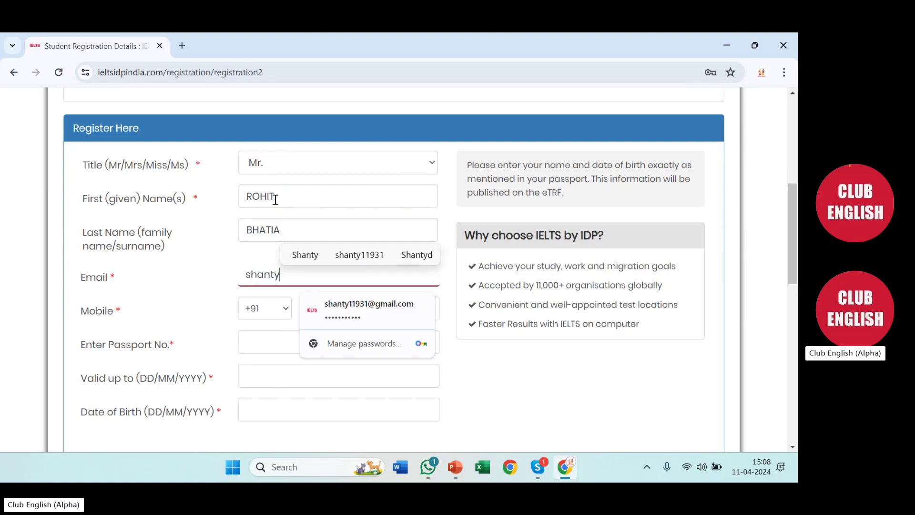
key(Down)
key(Return)
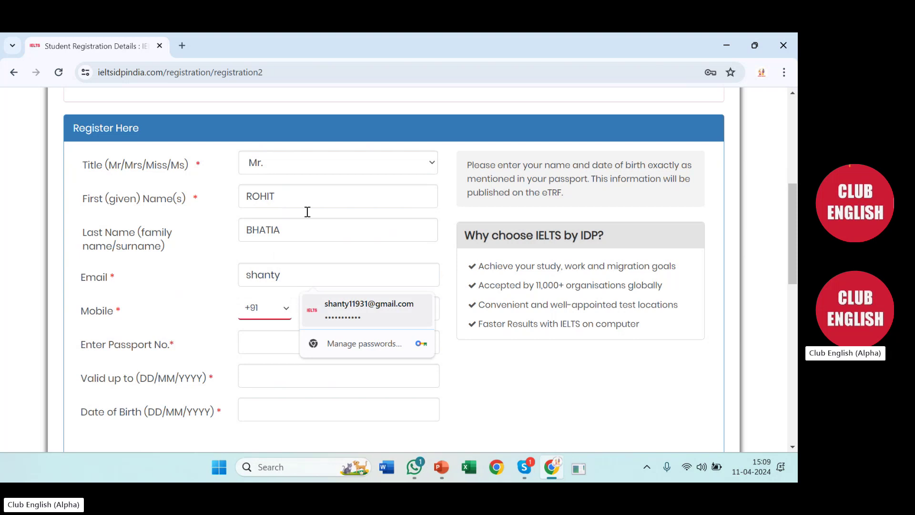
Confirm the autofill with the Windows PIN, then enter the mobile and passport numbers
text(1234)
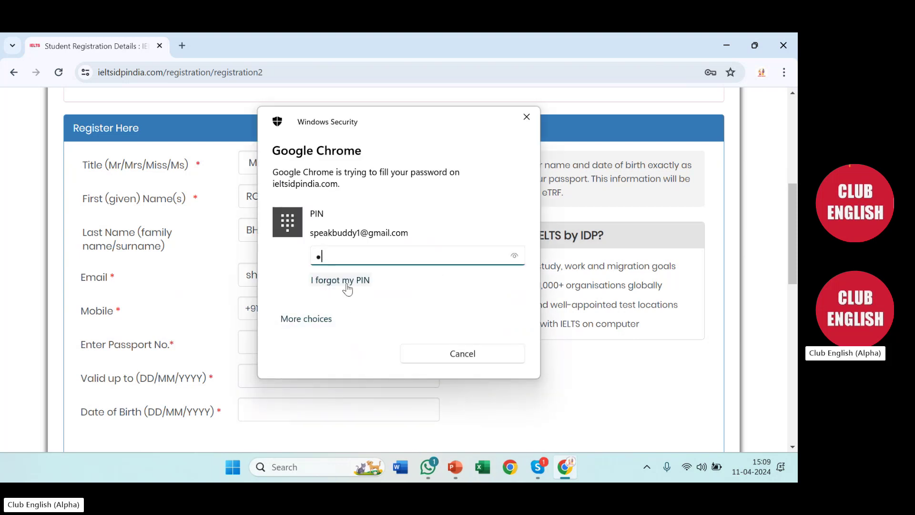
click(338, 316)
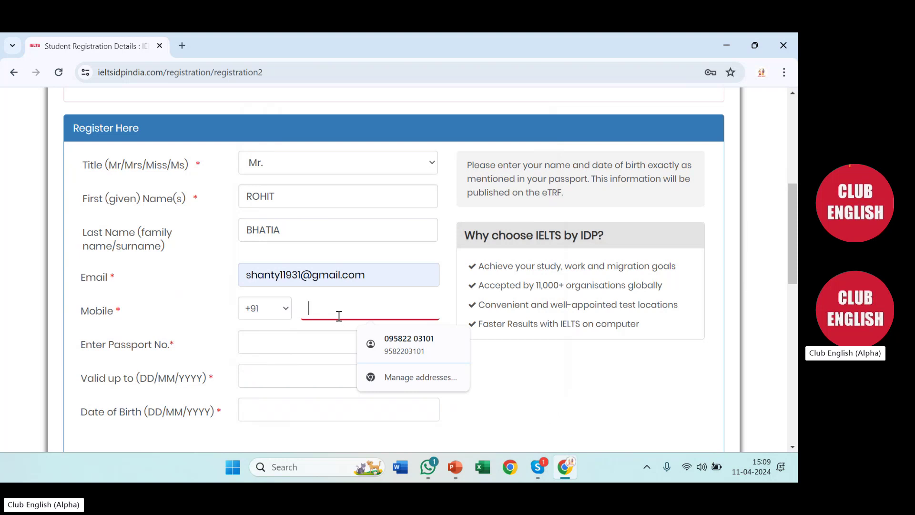
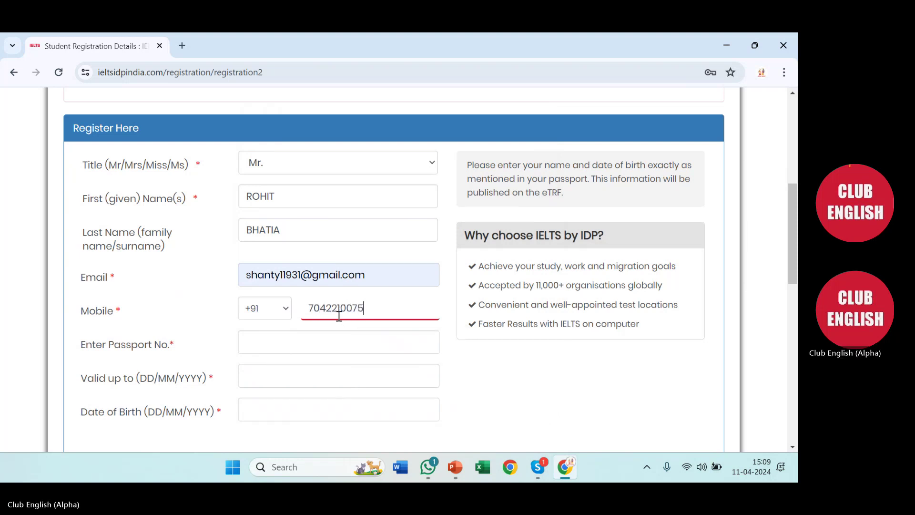
key(Tab)
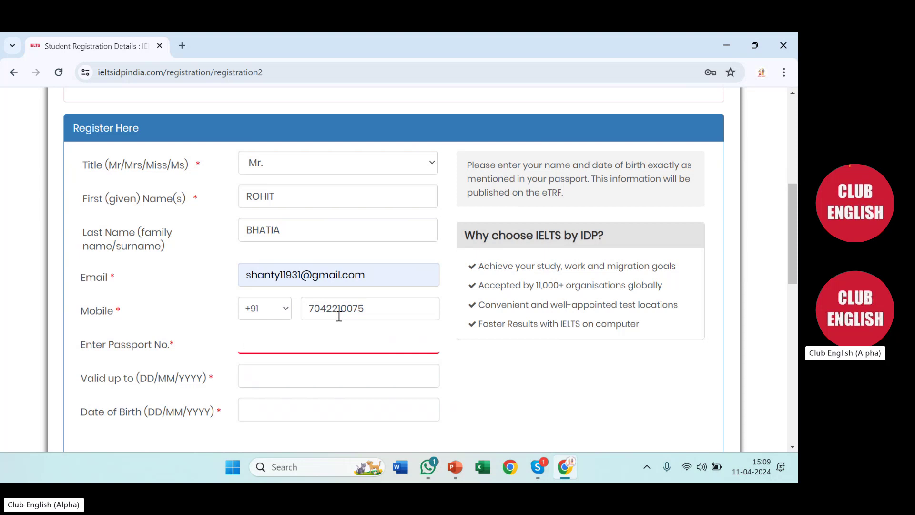
Set passport validity to 01/12/2025 and date of birth to 01/01/2000
key(Tab)
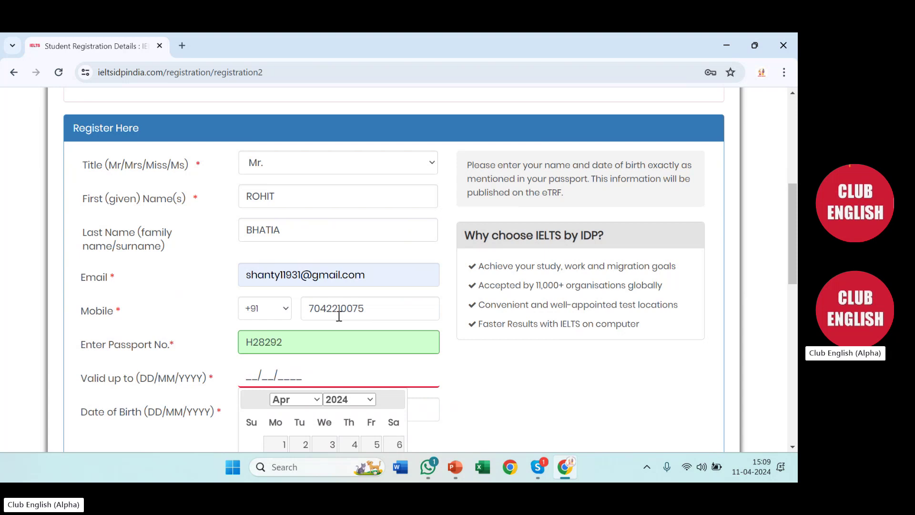
text(2909)
key(BackSpace)
key(BackSpace)
key(BackSpace)
key(BackSpace)
text(01/12/2)
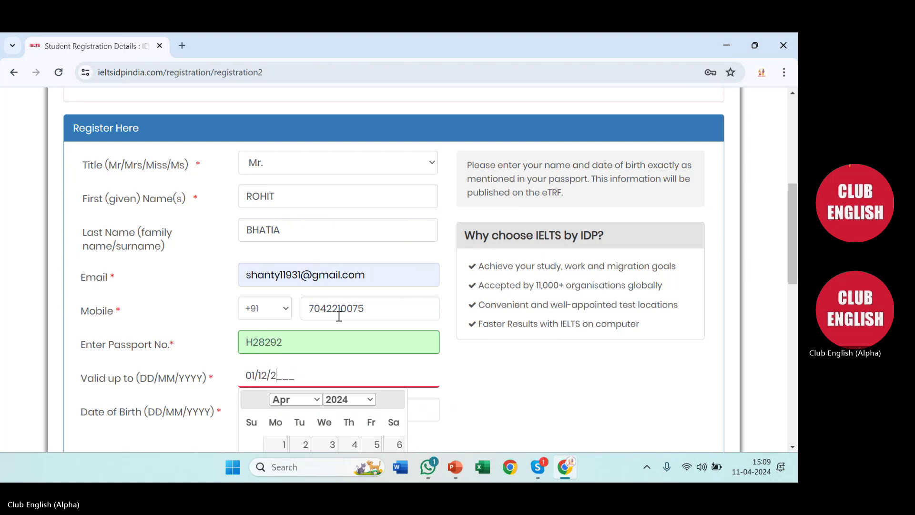
text(025)
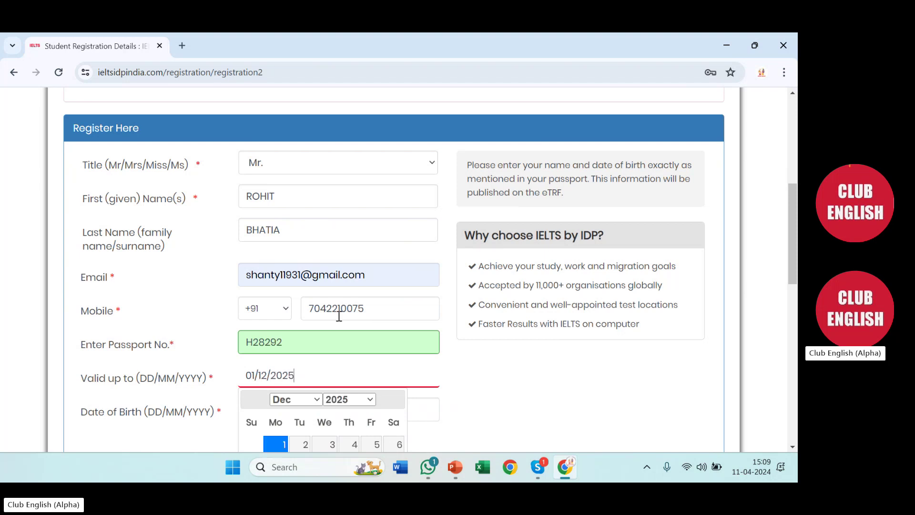
key(Tab)
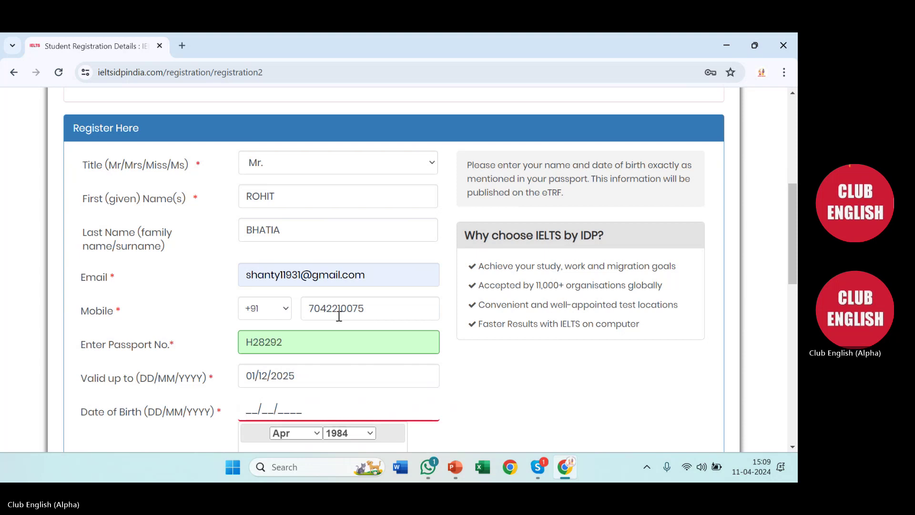
scroll(339, 315, down, 3)
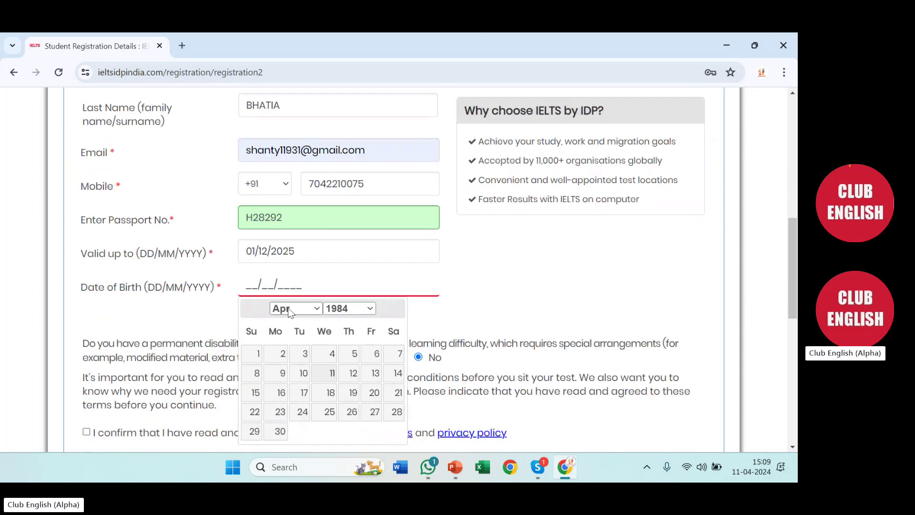
text(01/01/2000)
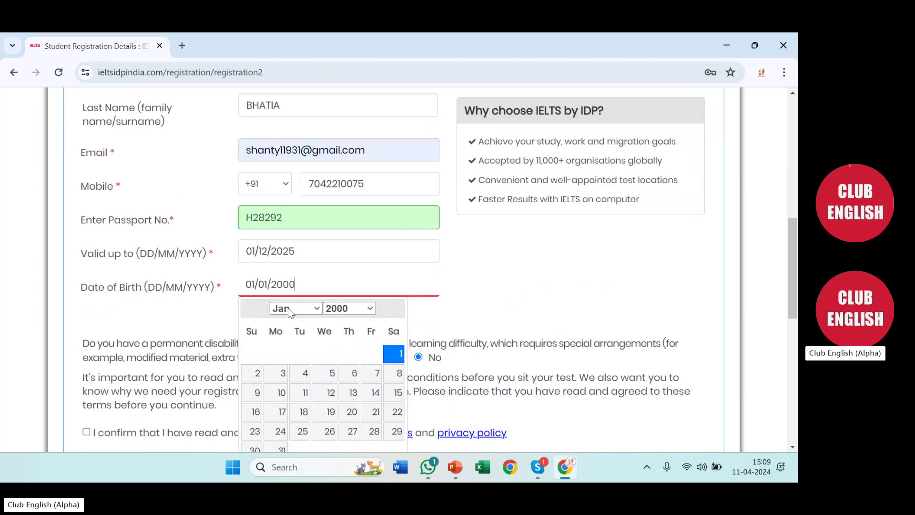
key(Tab)
scroll(292, 312, down, 1)
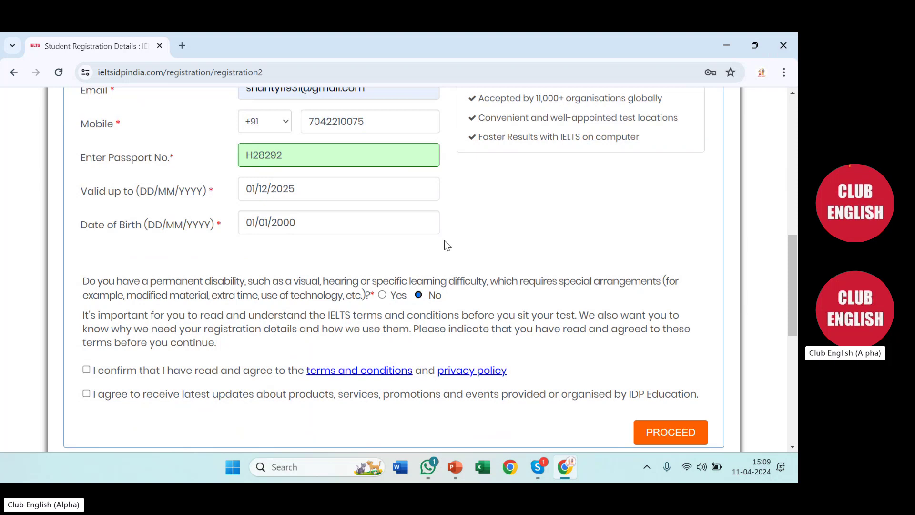
Accept the terms and privacy policy and the IDP updates opt-in, then submit
scroll(447, 242, up, 4)
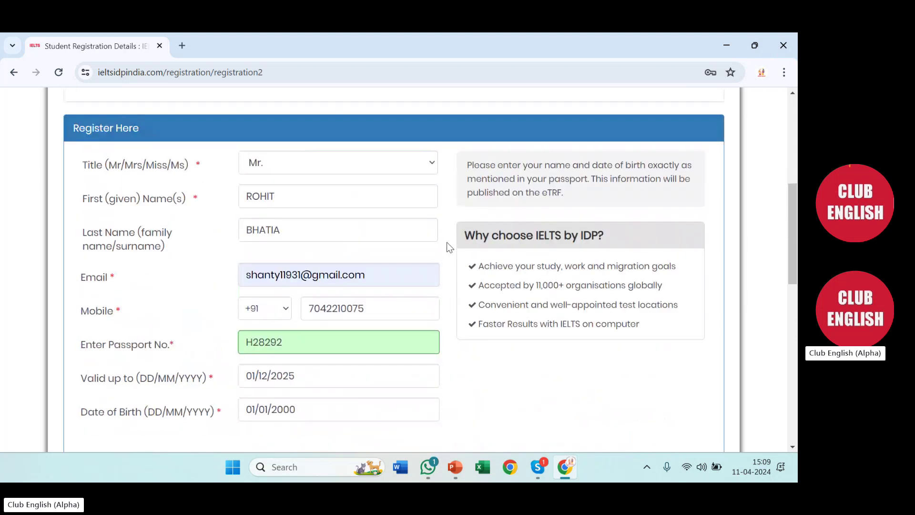
scroll(448, 245, down, 5)
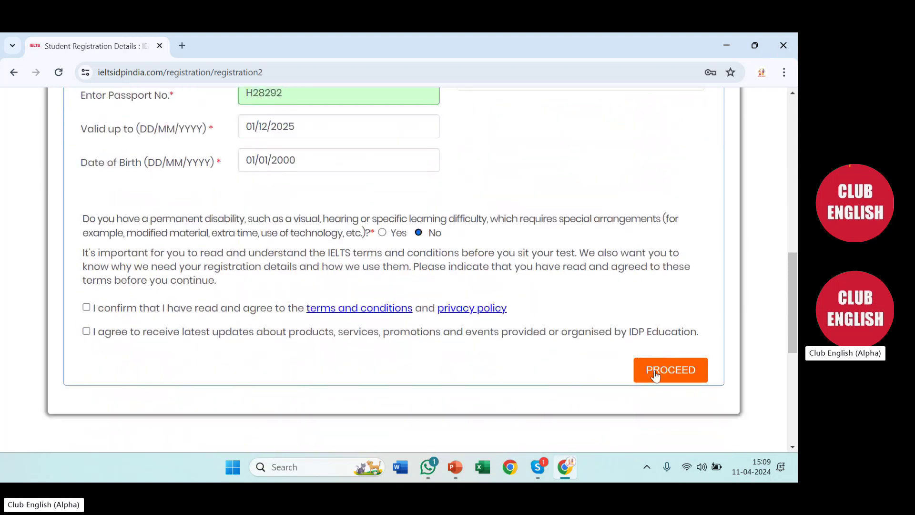
click(656, 376)
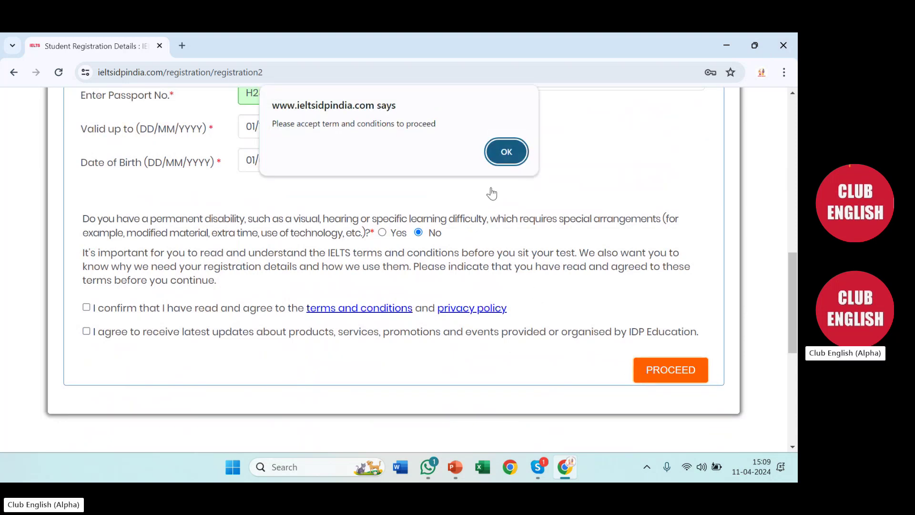
click(506, 153)
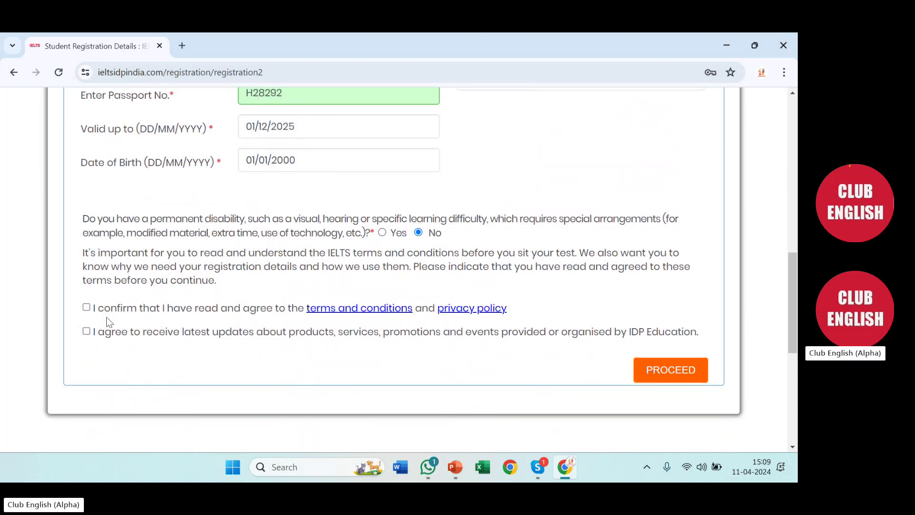
click(88, 307)
click(88, 332)
click(665, 374)
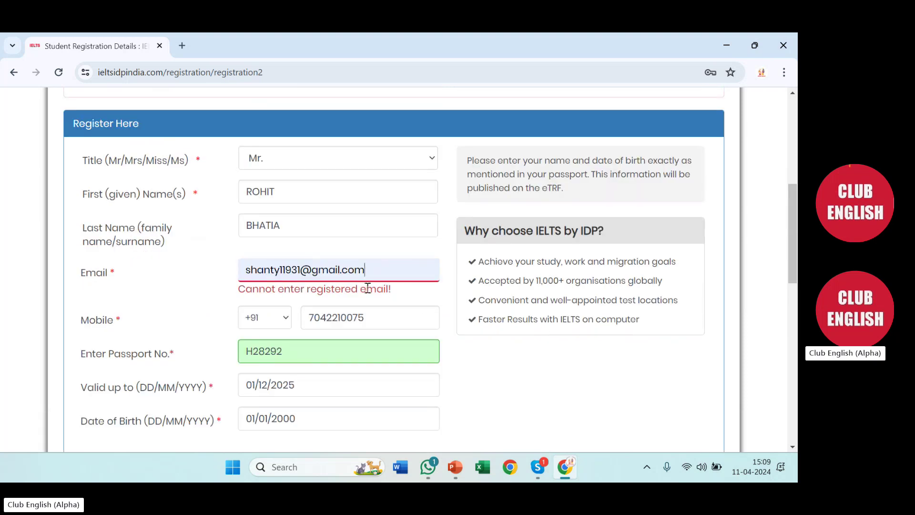
Replace the rejected email's username with a new one and proceed to Registration Details
click(292, 270)
drag(292, 271, 200, 264)
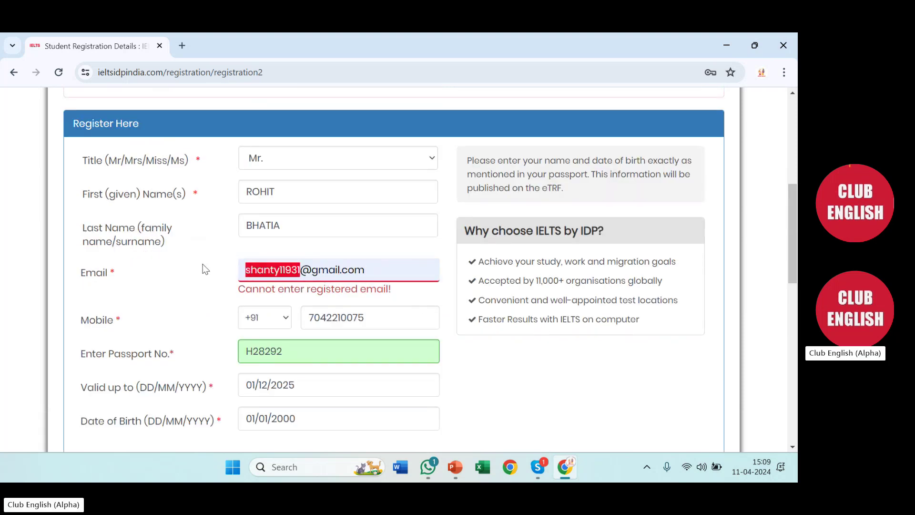
key(BackSpace)
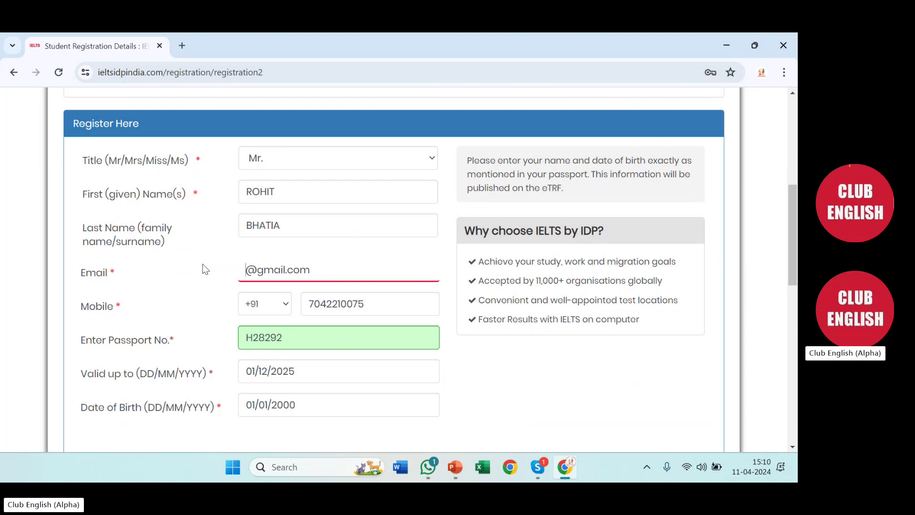
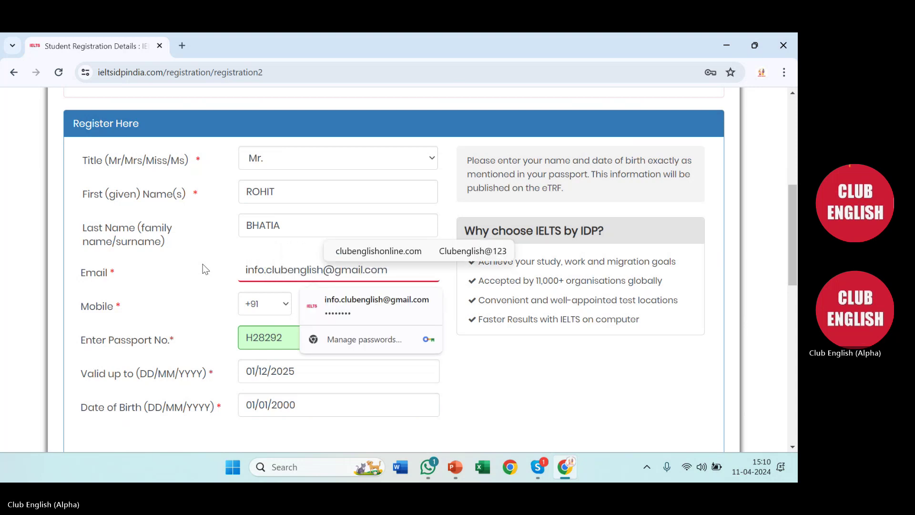
click(558, 373)
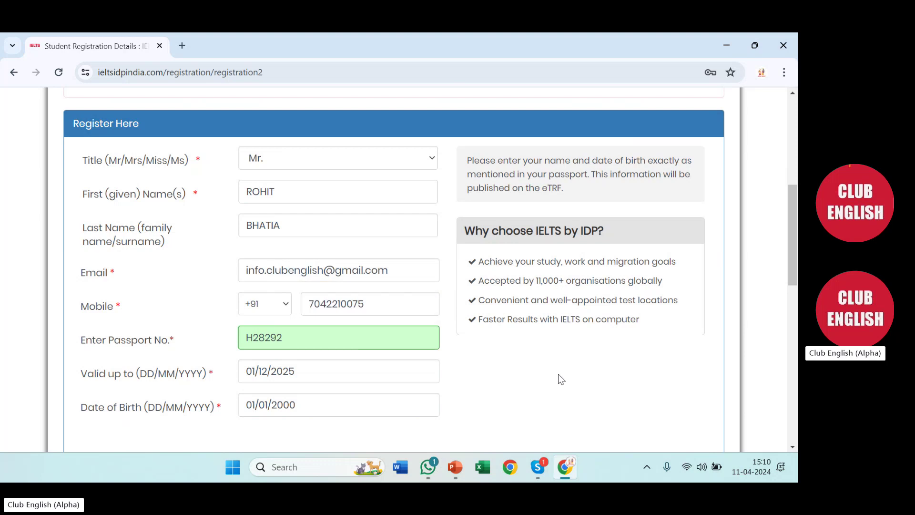
scroll(556, 376, down, 4)
click(644, 436)
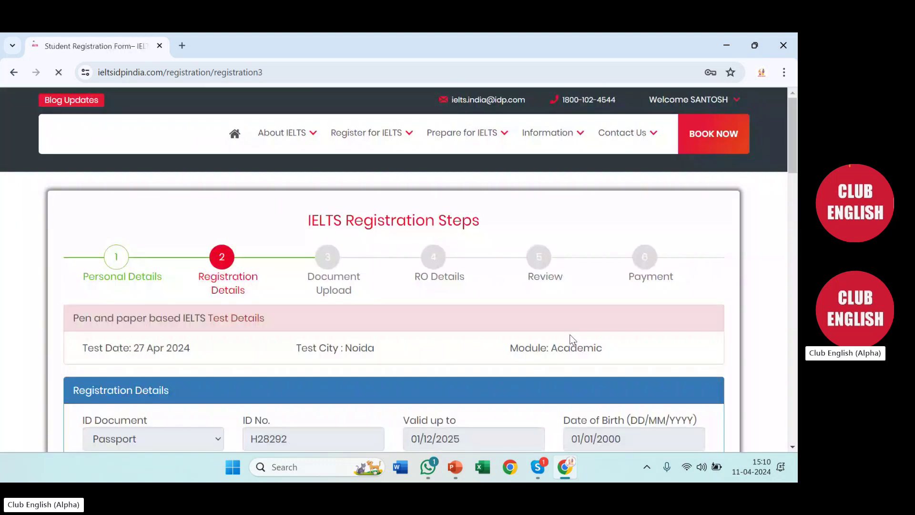
Dismiss the update-password prompt and enter the matching Confirm Email address
scroll(570, 335, down, 1)
scroll(571, 334, down, 5)
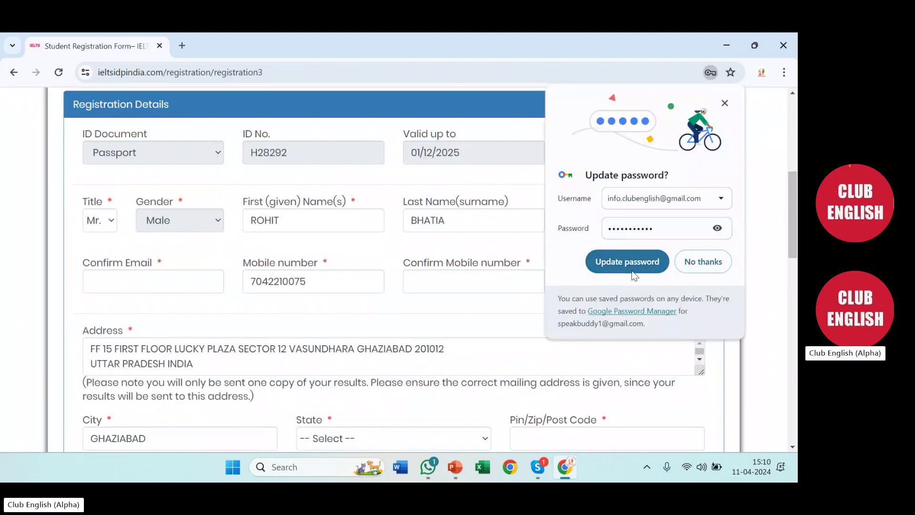
click(588, 271)
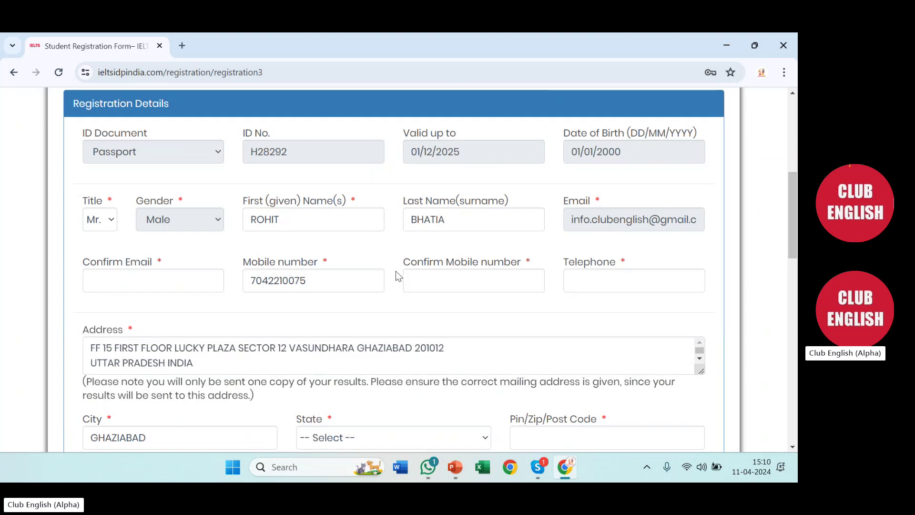
scroll(396, 274, down, 1)
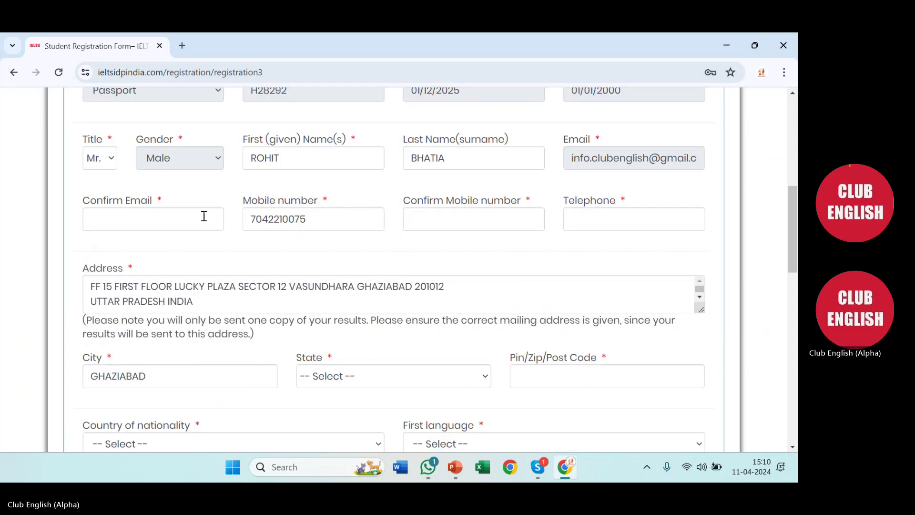
click(177, 213)
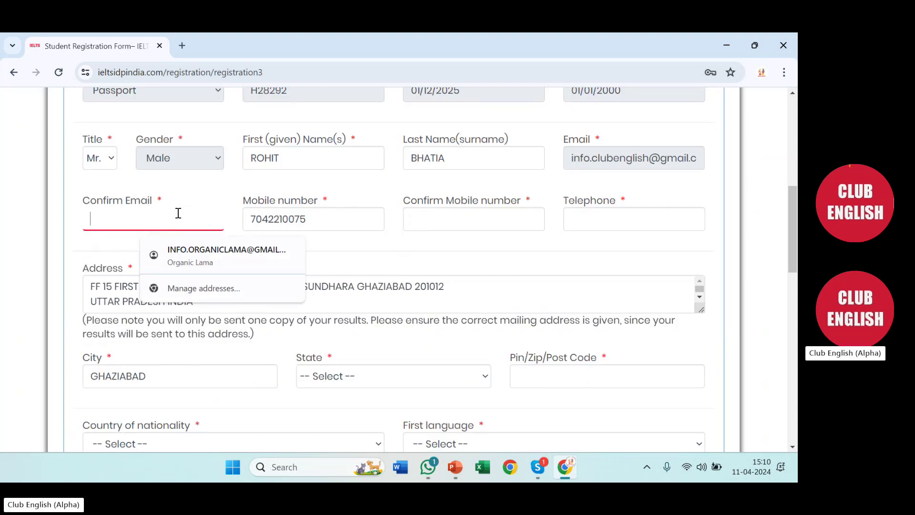
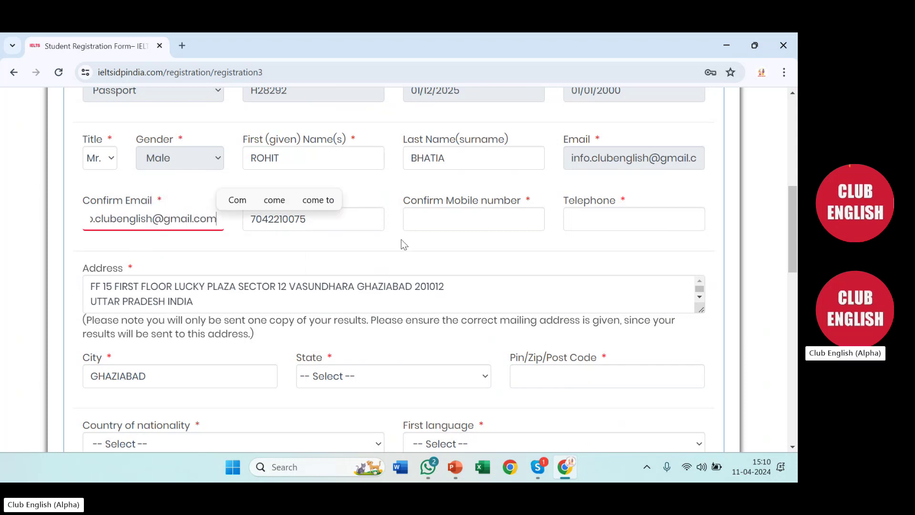
Enter the matching number in Confirm Mobile number
click(429, 213)
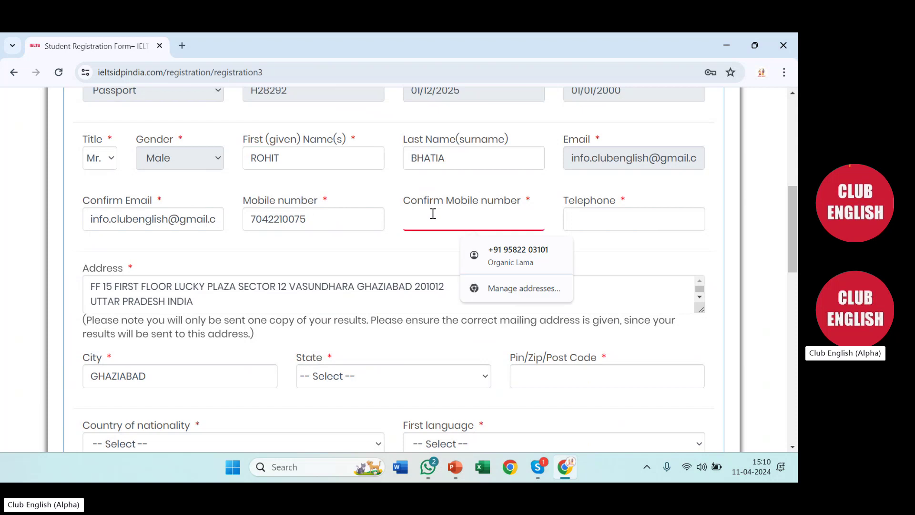
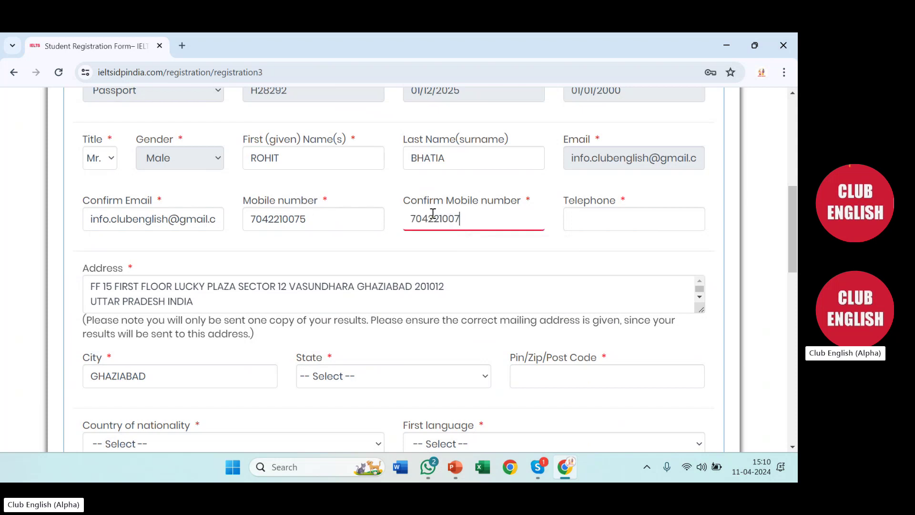
click(582, 220)
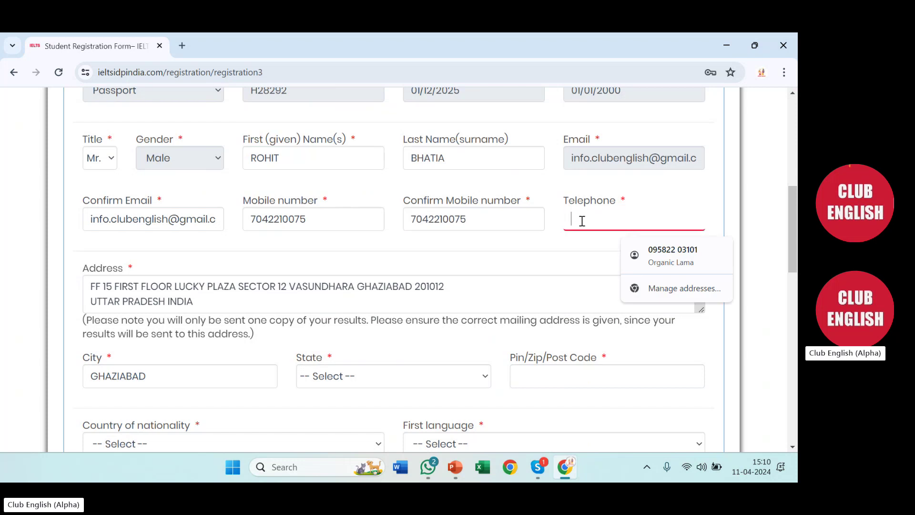
click(549, 246)
scroll(380, 227, down, 2)
scroll(349, 227, down, 2)
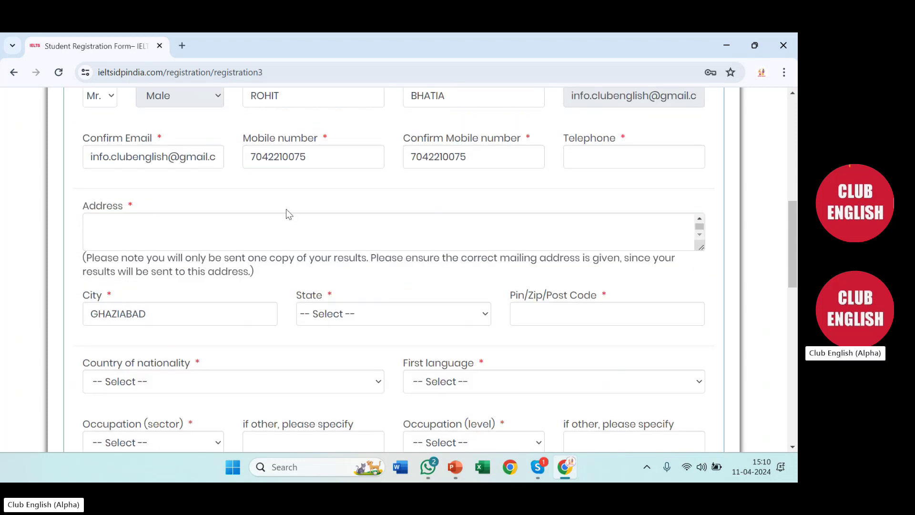
scroll(285, 212, up, 2)
scroll(204, 284, up, 2)
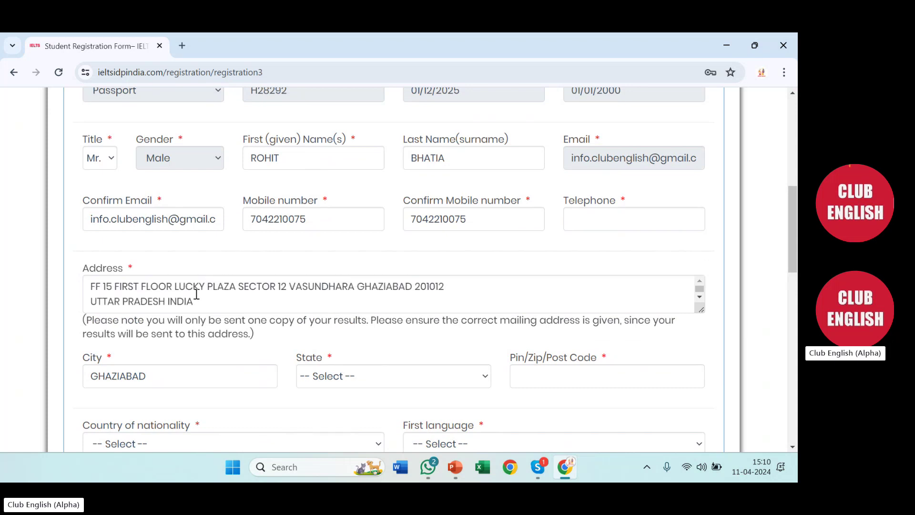
scroll(707, 309, down, 1)
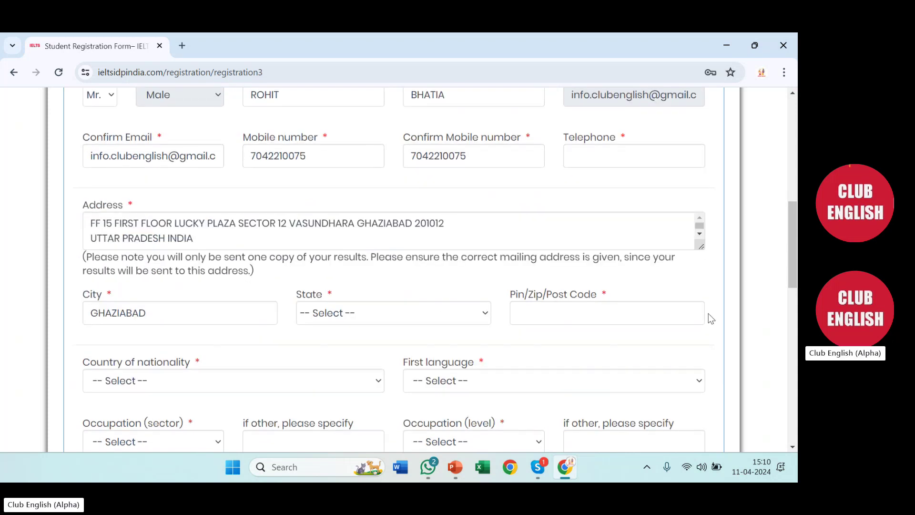
scroll(708, 313, down, 2)
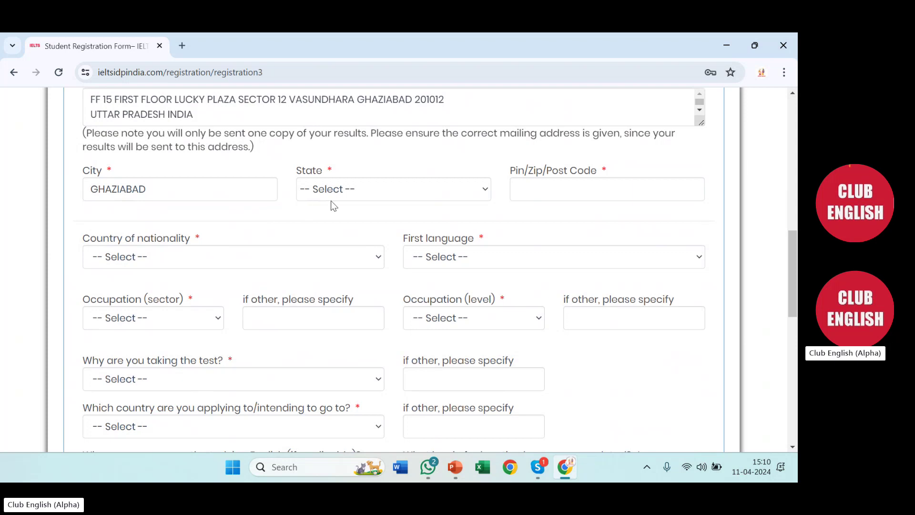
Set the state to Uttar Pradesh and enter the pin code
click(342, 193)
key(u)
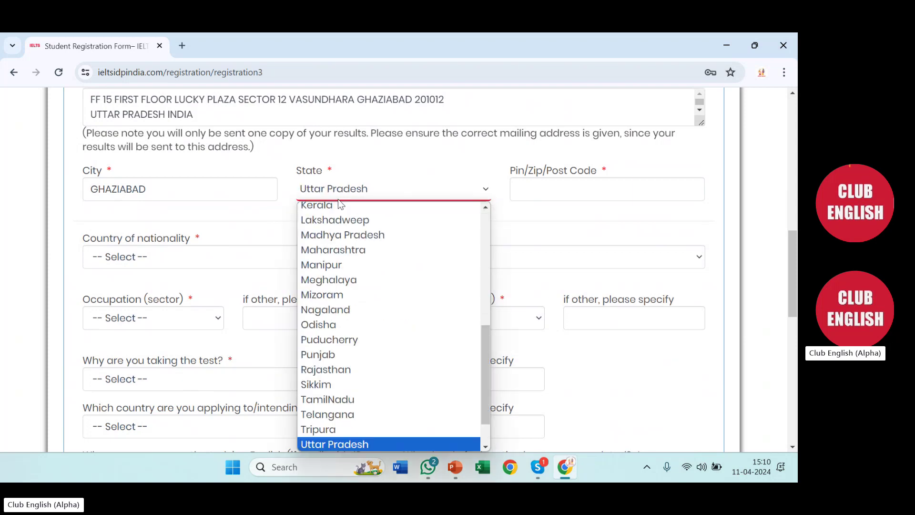
key(Return)
click(578, 192)
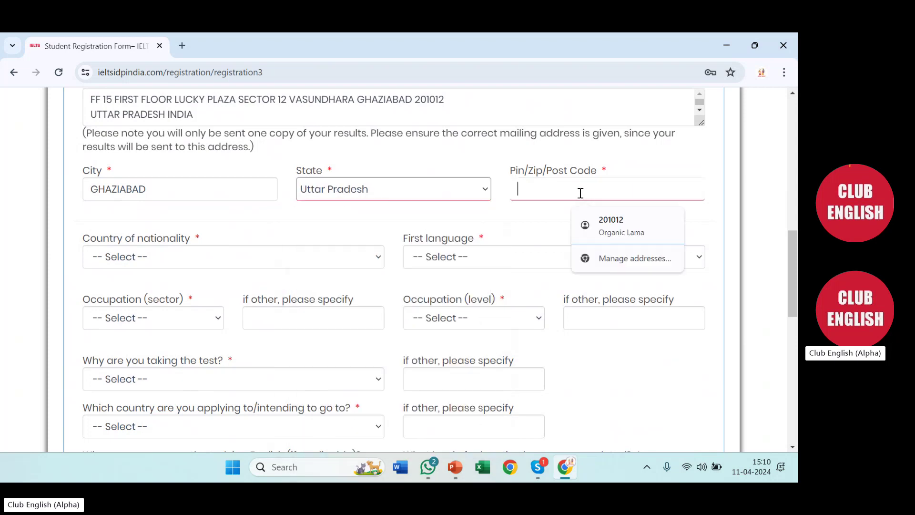
text(300)
key(BackSpace)
key(BackSpace)
key(BackSpace)
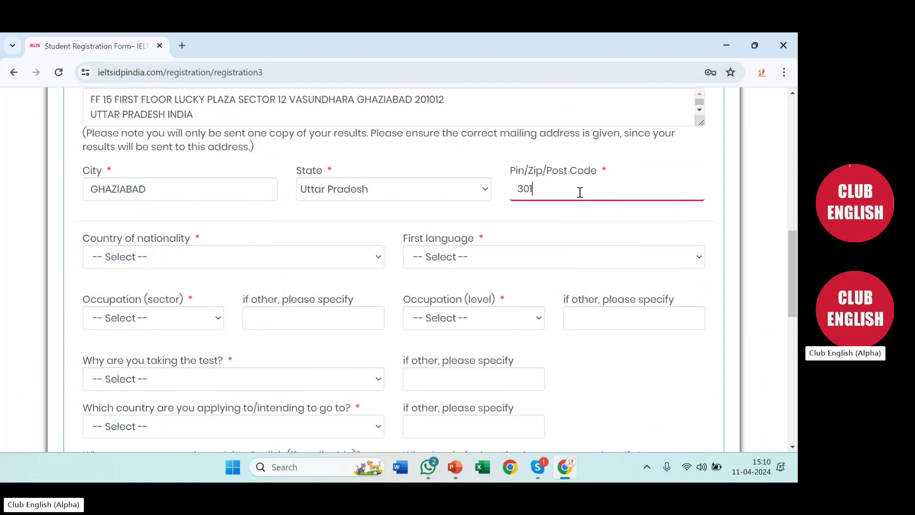
text(201012)
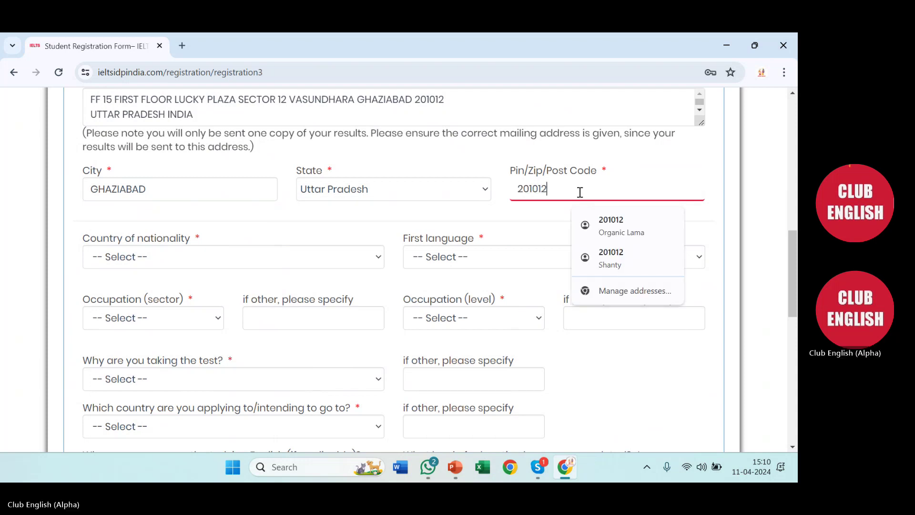
click(464, 220)
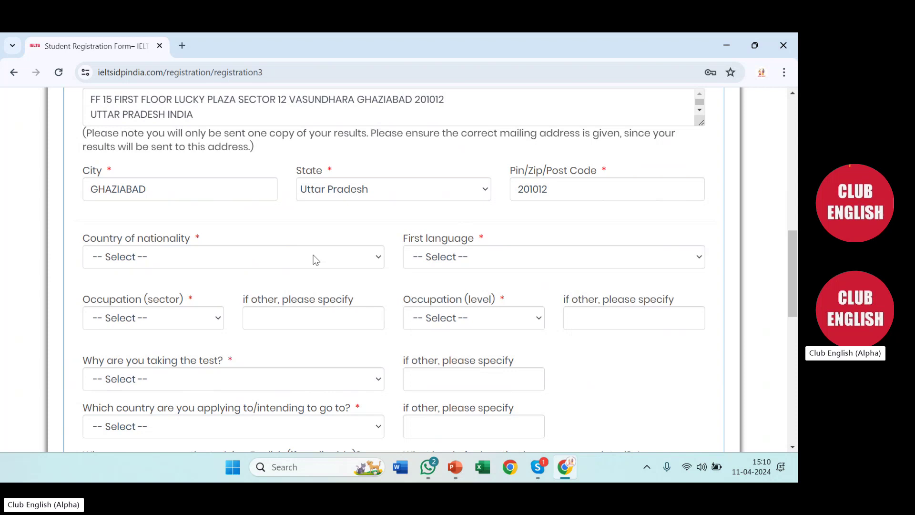
Choose India as nationality and HINDI (049) as first language
click(175, 263)
text(india)
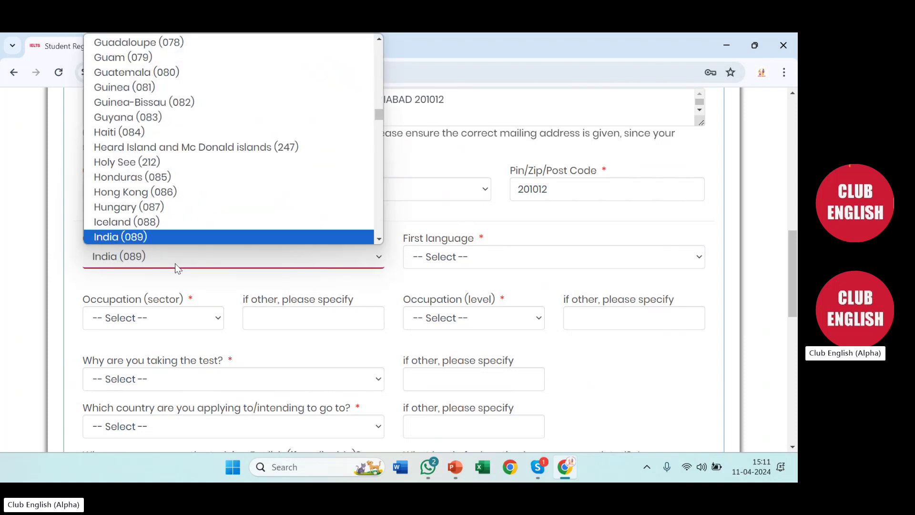
click(194, 236)
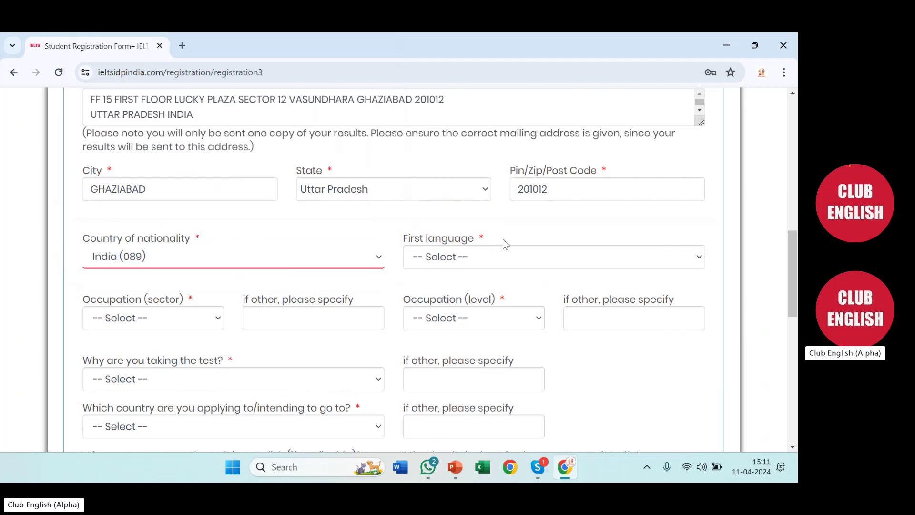
click(489, 252)
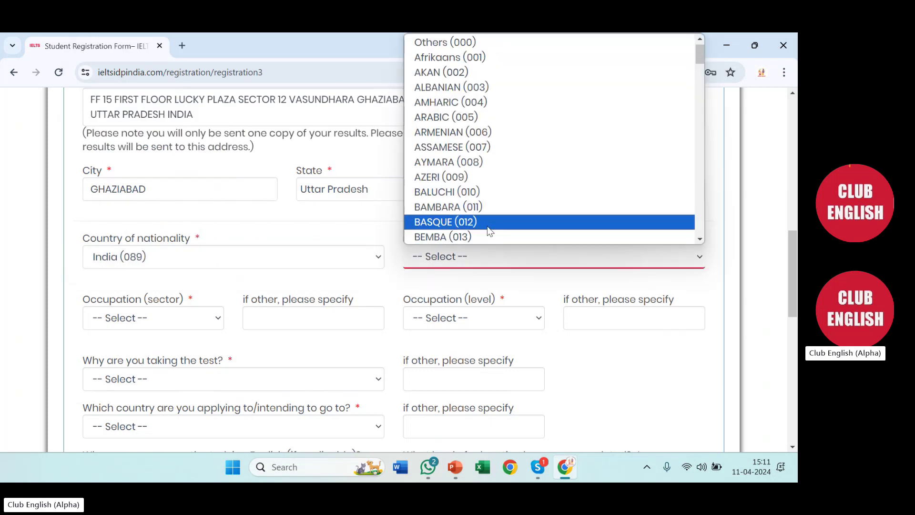
text(hindi)
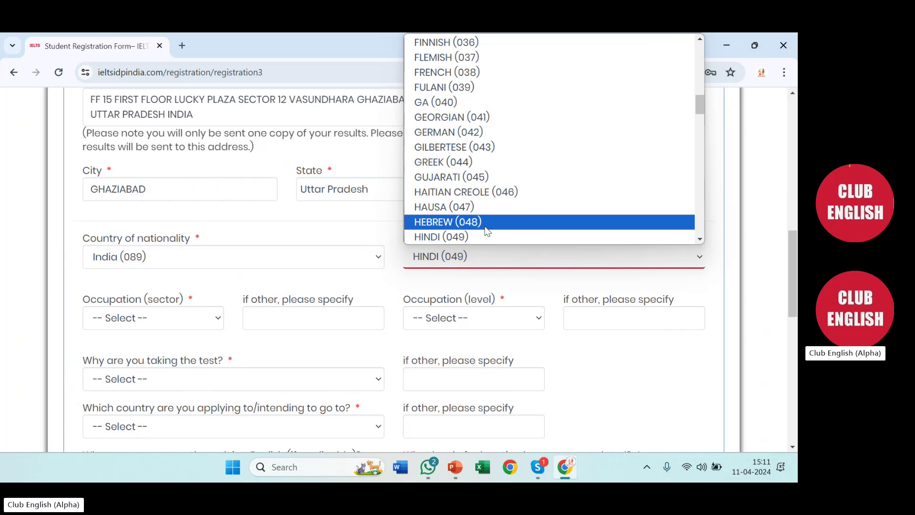
click(475, 236)
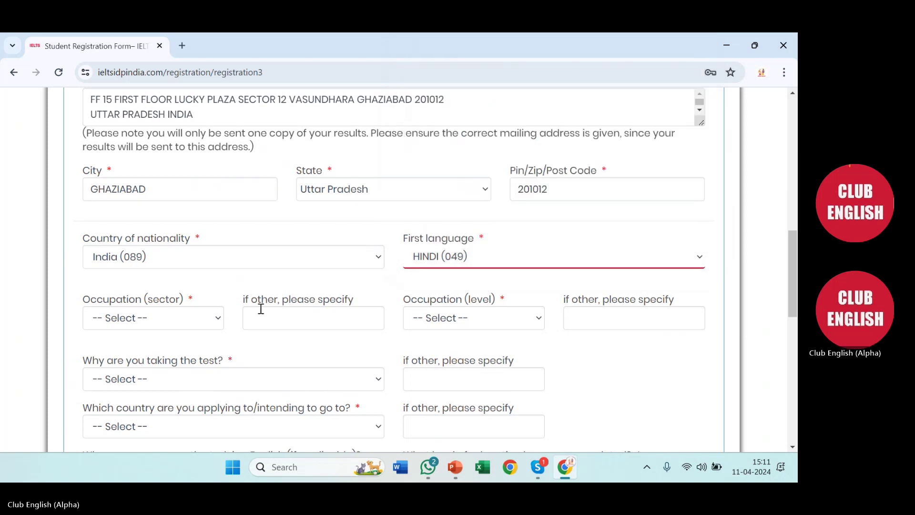
Pick Education sector, higher education (three months or more) as reason, and Canada as destination
scroll(259, 306, down, 1)
click(132, 261)
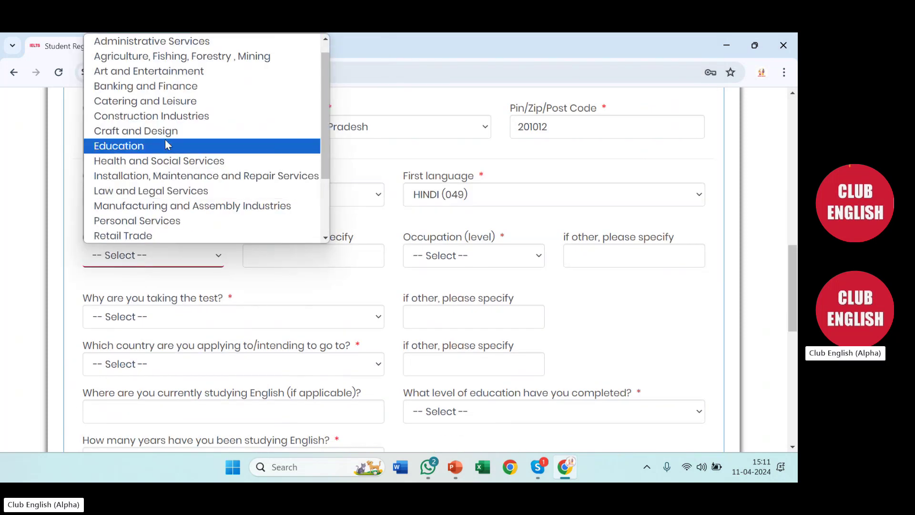
click(139, 145)
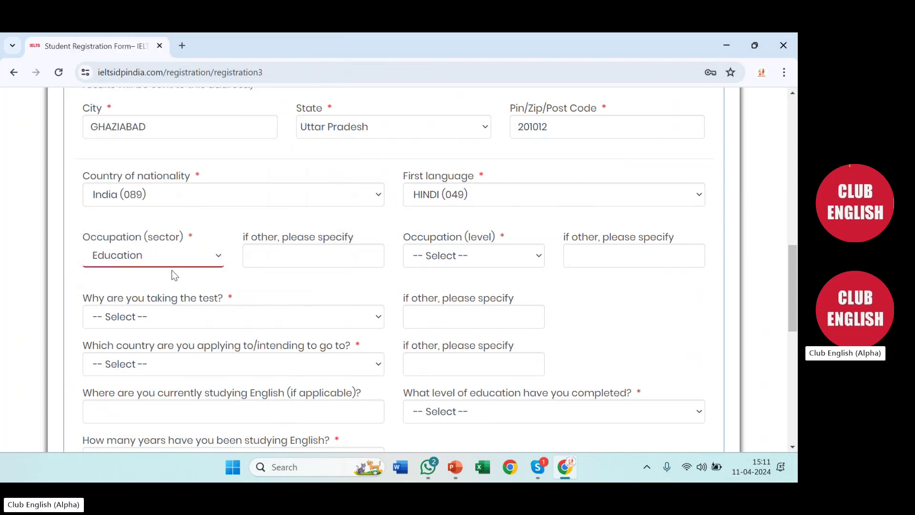
scroll(268, 290, down, 1)
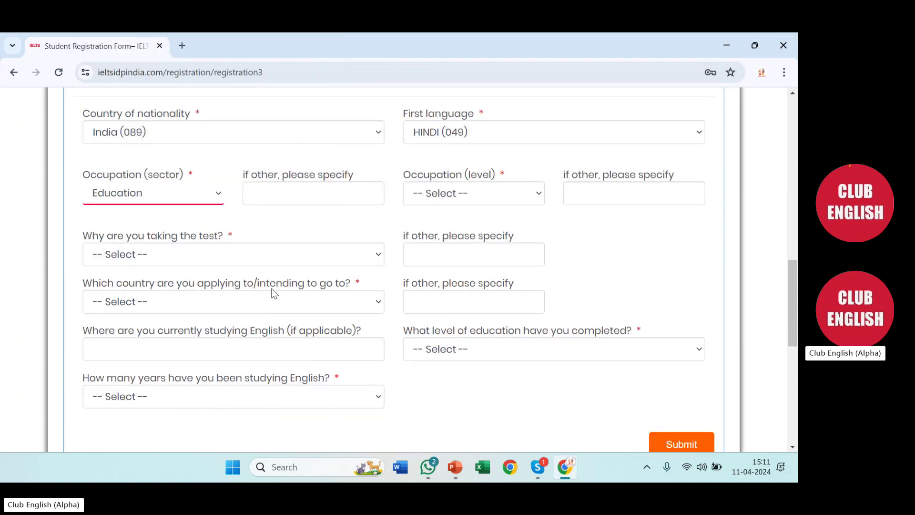
scroll(253, 274, down, 1)
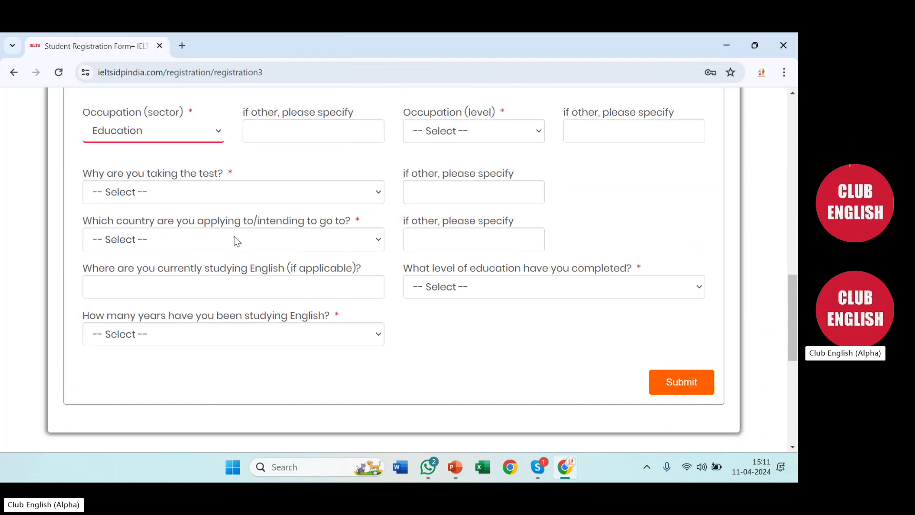
click(220, 193)
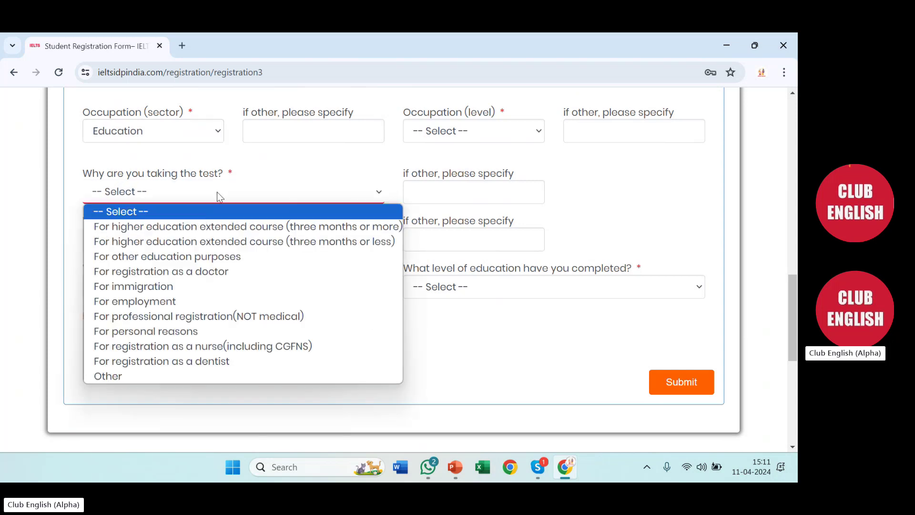
click(200, 227)
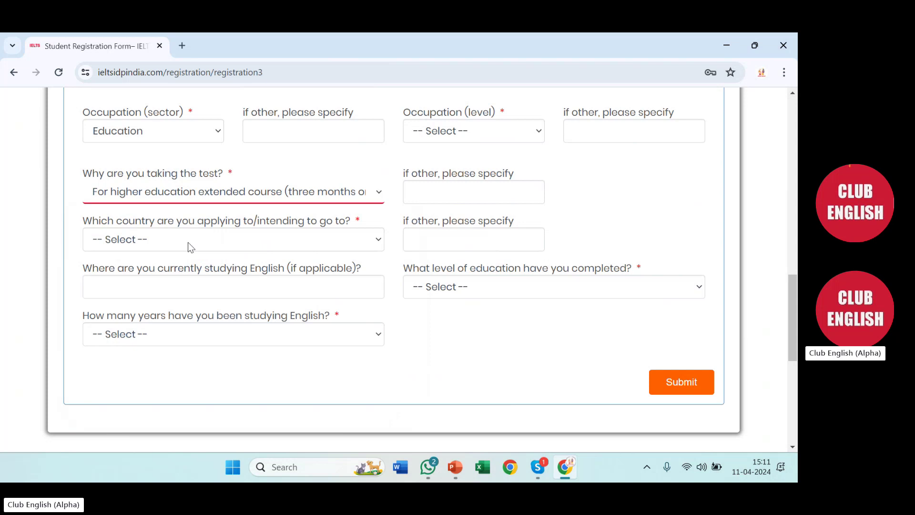
click(188, 242)
click(157, 289)
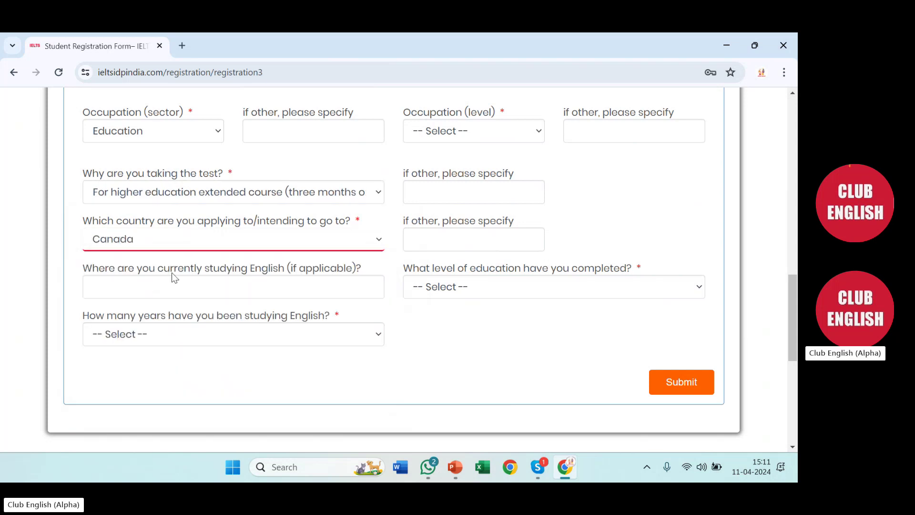
Set 9 or more years of English study and Employee(Middle or Junior level) occupation level
click(451, 339)
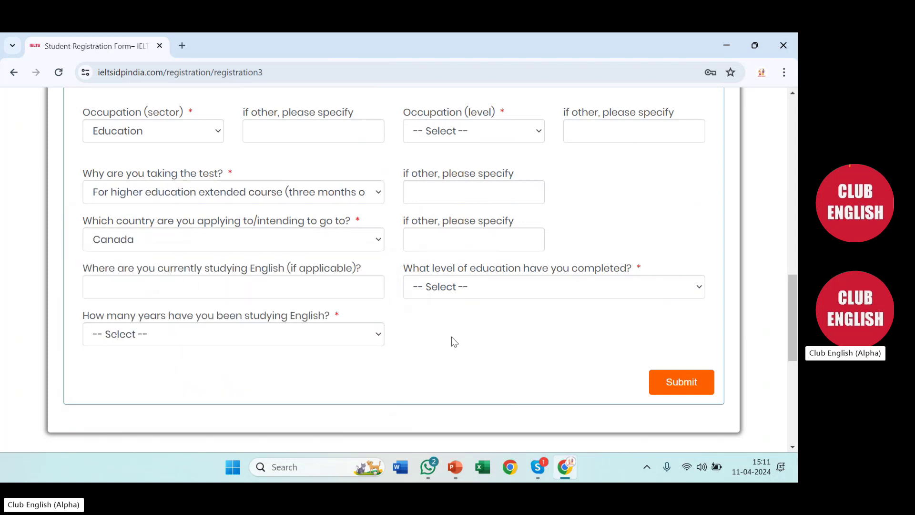
scroll(143, 264, down, 3)
scroll(149, 245, up, 1)
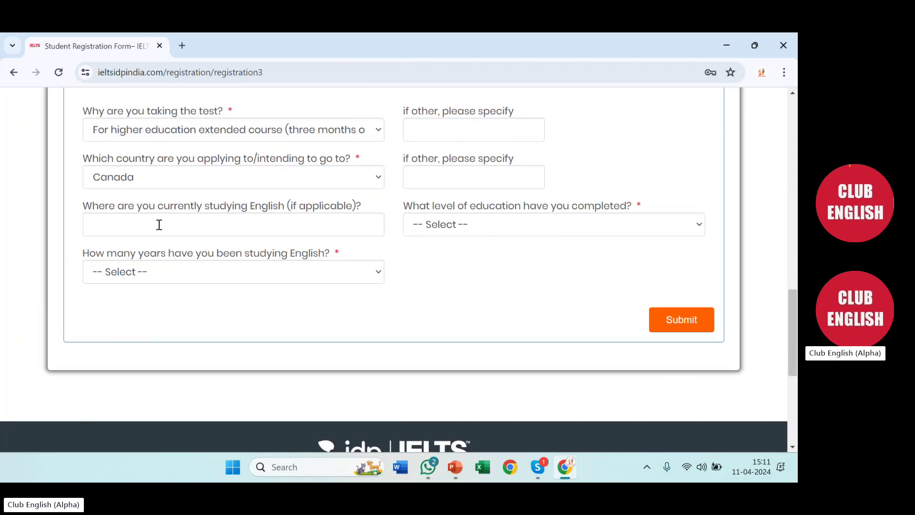
click(174, 271)
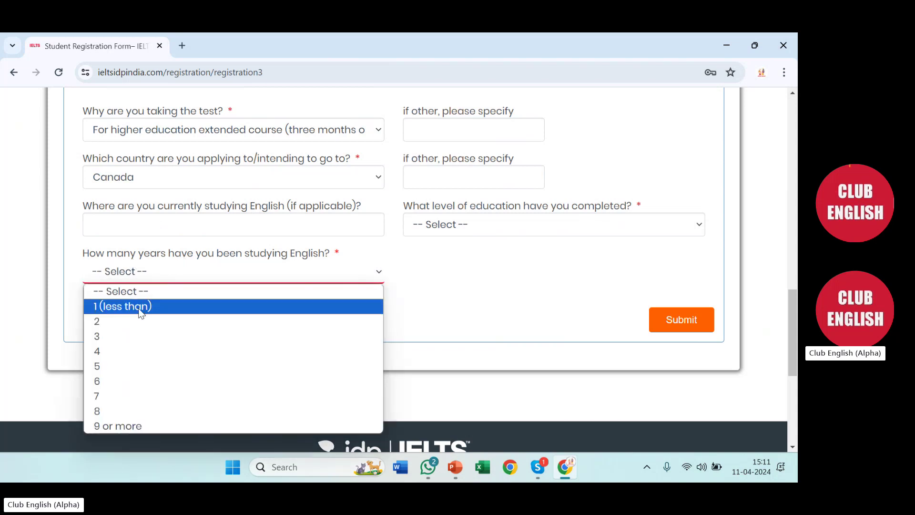
click(117, 426)
scroll(473, 253, up, 3)
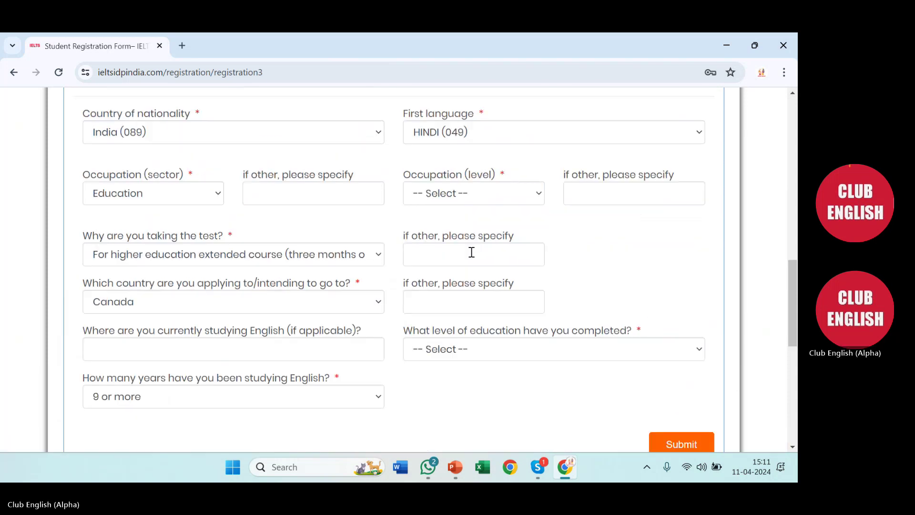
click(467, 194)
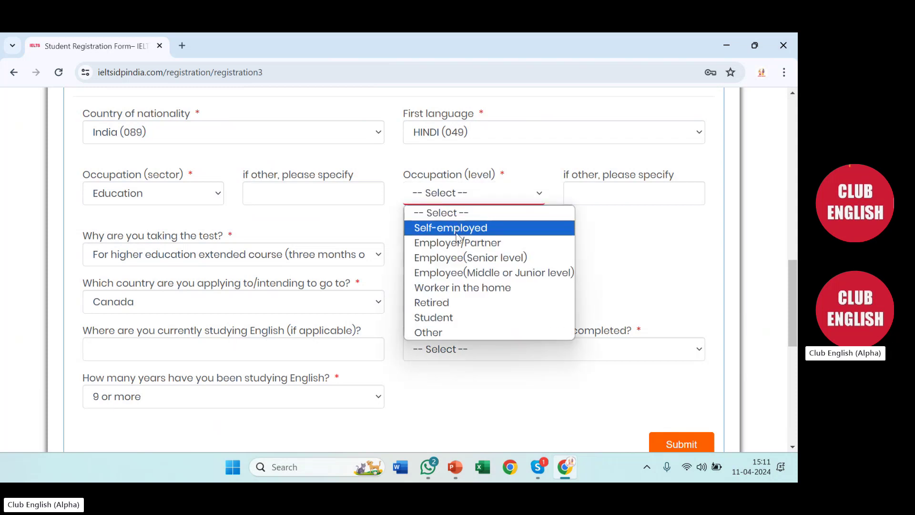
click(460, 272)
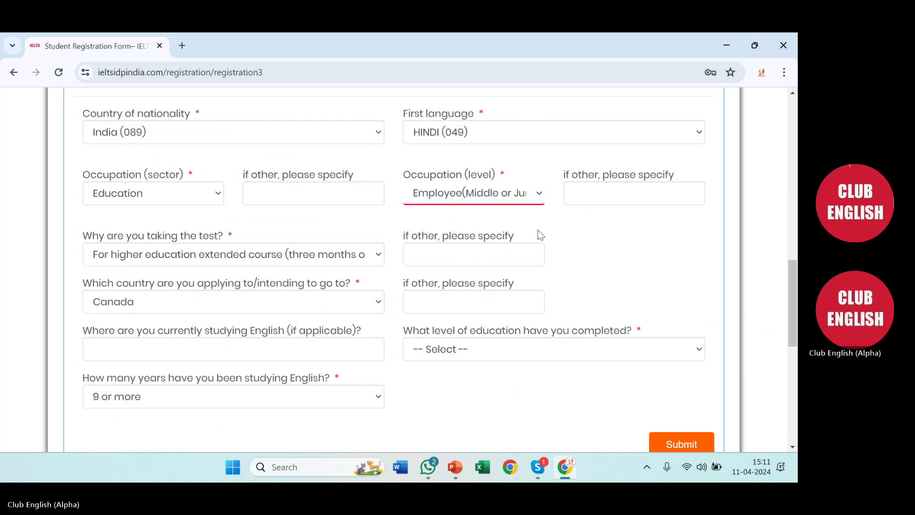
Set the completed education level to Degree or Equivalent
scroll(531, 250, down, 1)
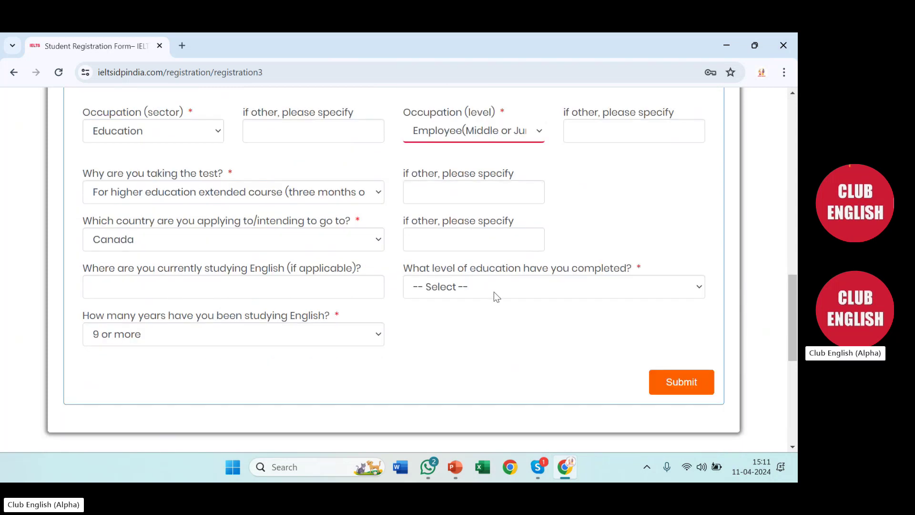
click(494, 292)
click(442, 351)
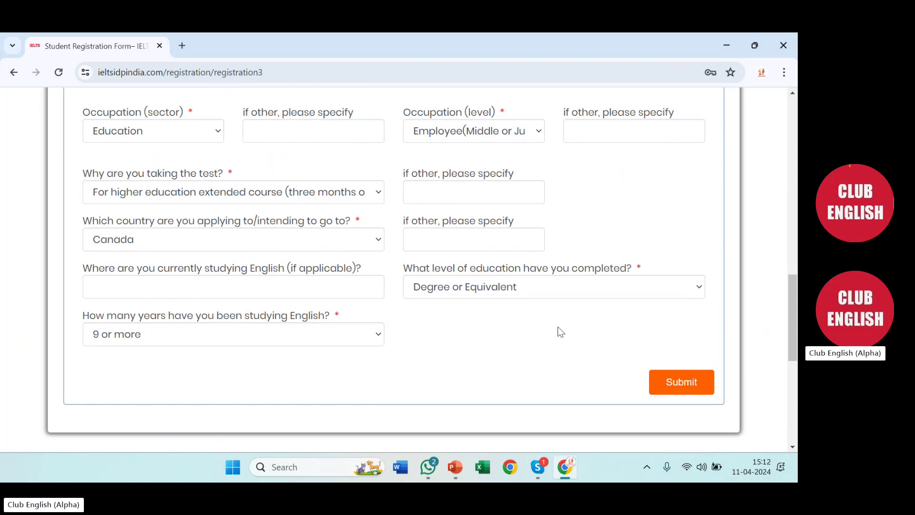
click(559, 295)
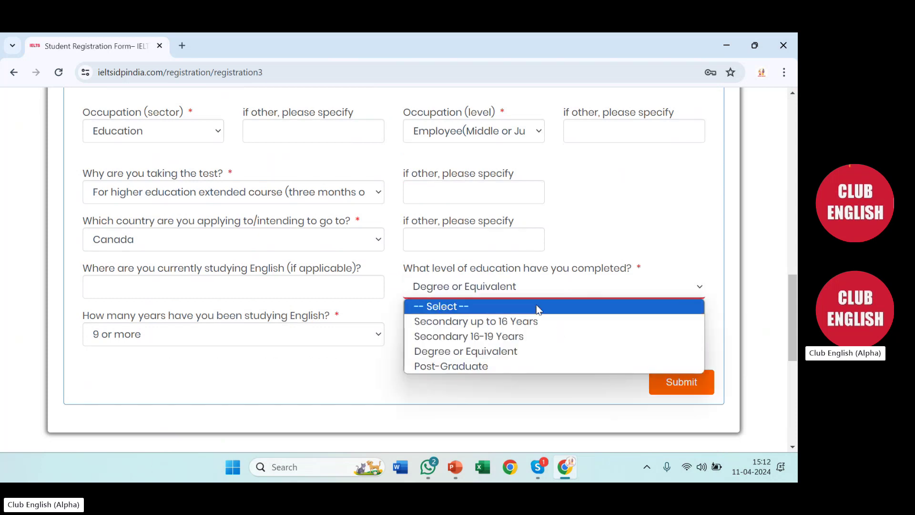
click(475, 353)
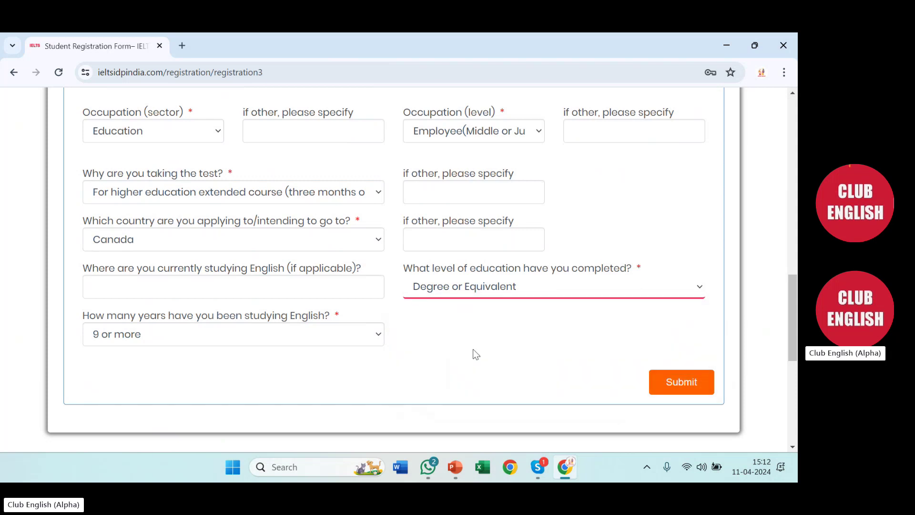
scroll(473, 348, up, 8)
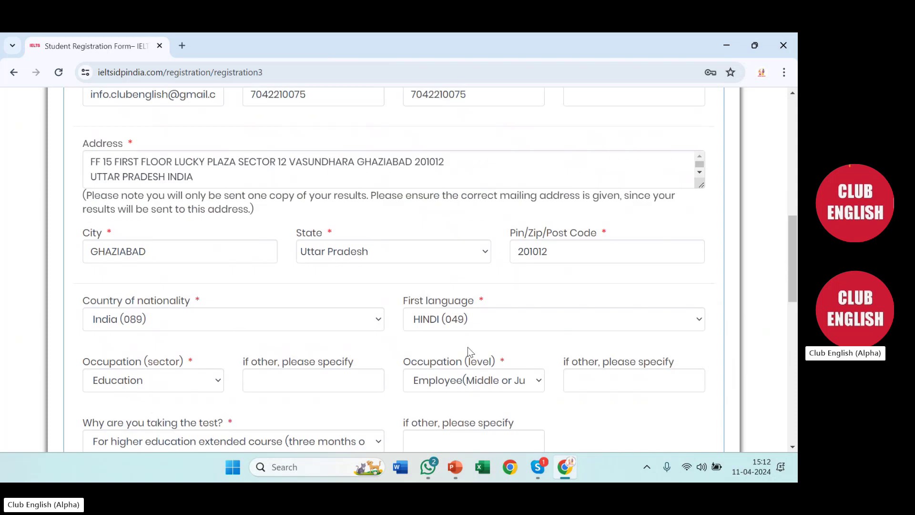
Submit Registration Details, filling the Telephone number flagged as required
scroll(468, 347, up, 3)
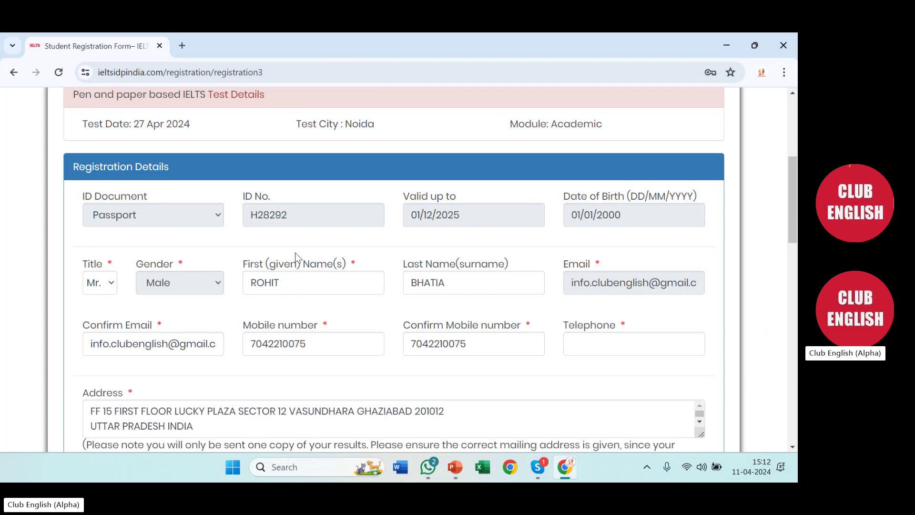
scroll(307, 255, down, 4)
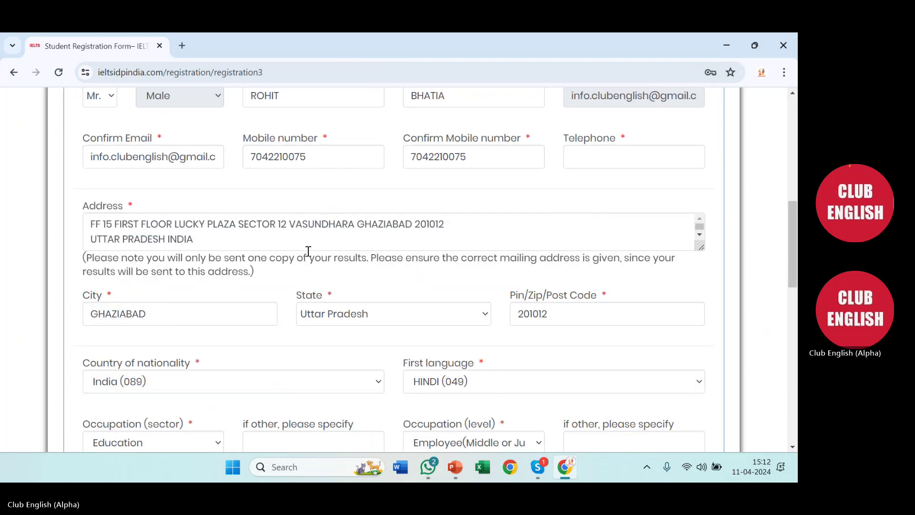
scroll(307, 253, down, 7)
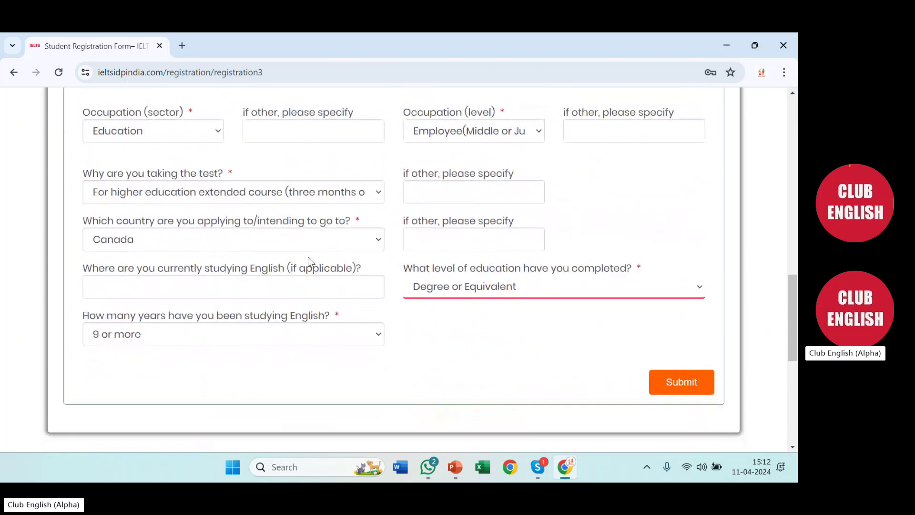
click(696, 387)
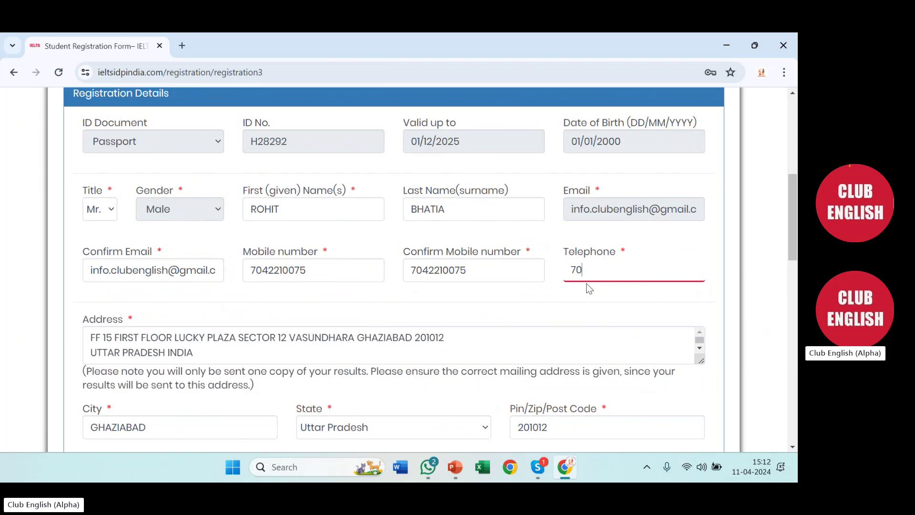
scroll(581, 284, down, 8)
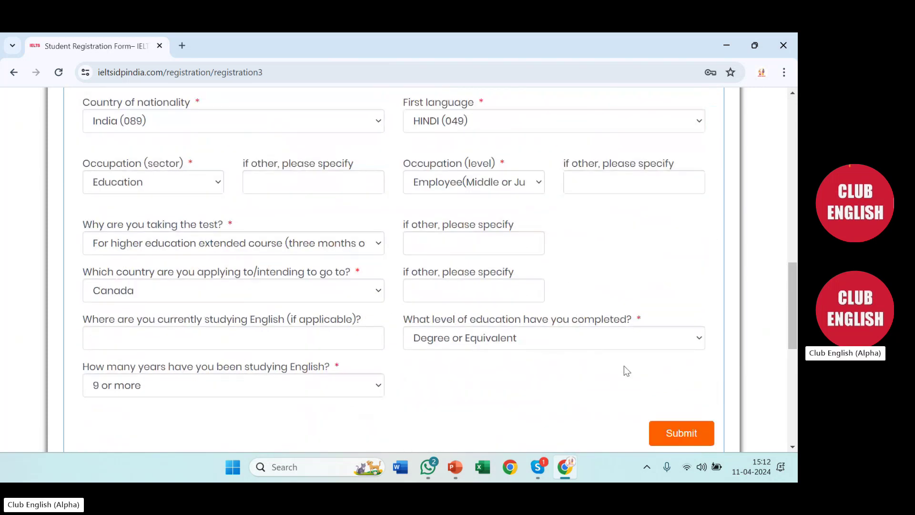
scroll(619, 351, up, 9)
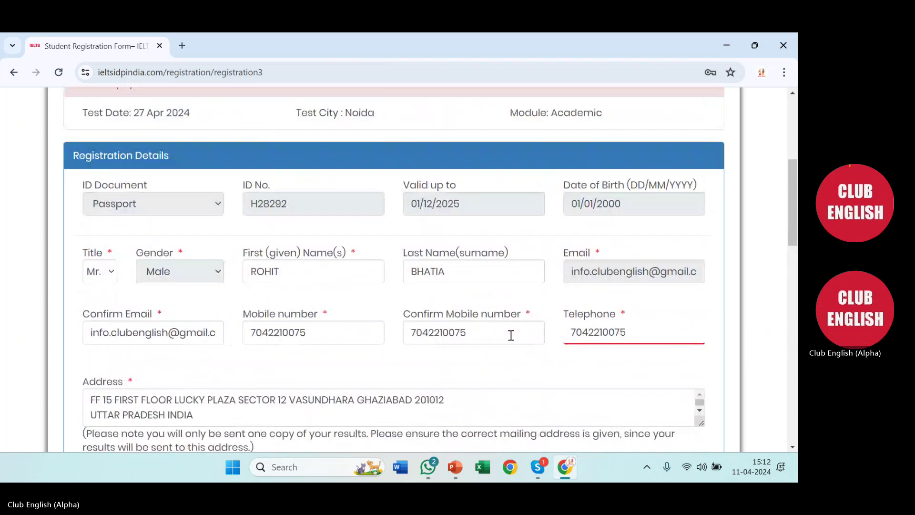
scroll(517, 339, down, 9)
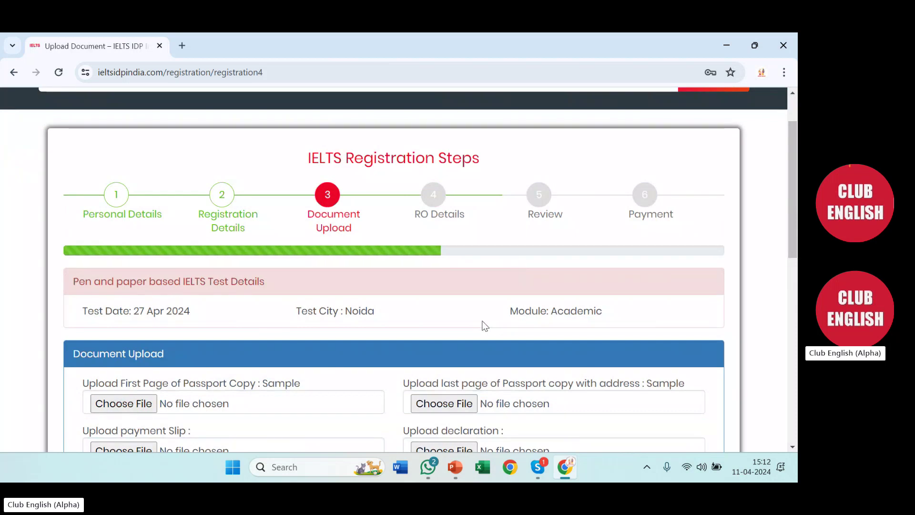
Upload SCHEDULER SPOKEN ENGLISH 3 MONTHS.pdf from the Desktop as the passport's first page
scroll(483, 324, down, 1)
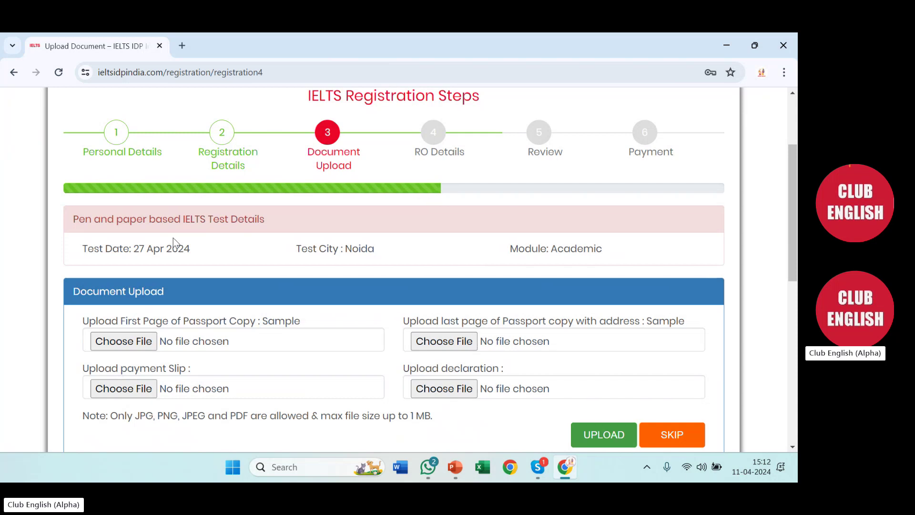
scroll(173, 237, down, 1)
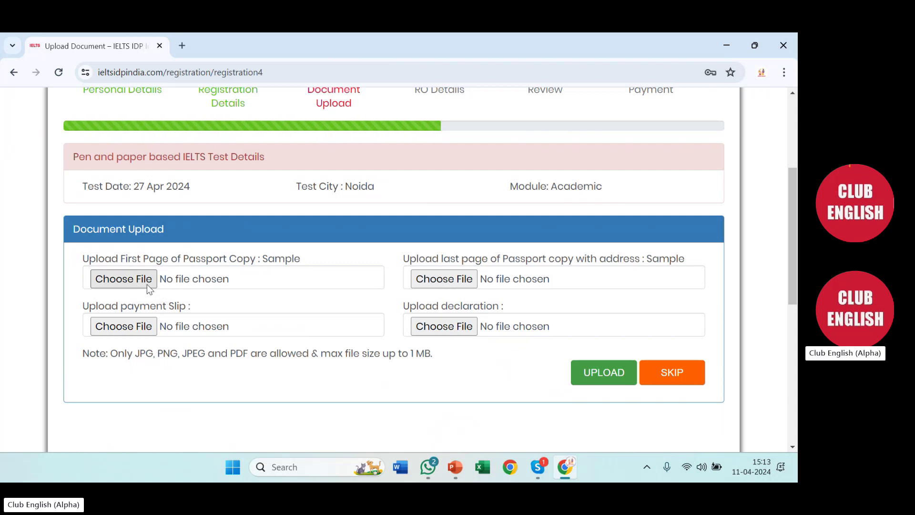
scroll(149, 284, down, 1)
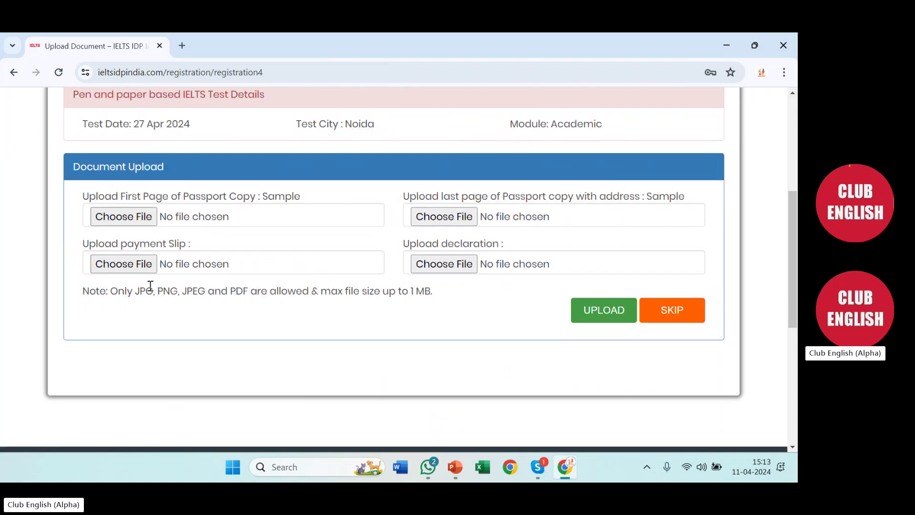
click(137, 220)
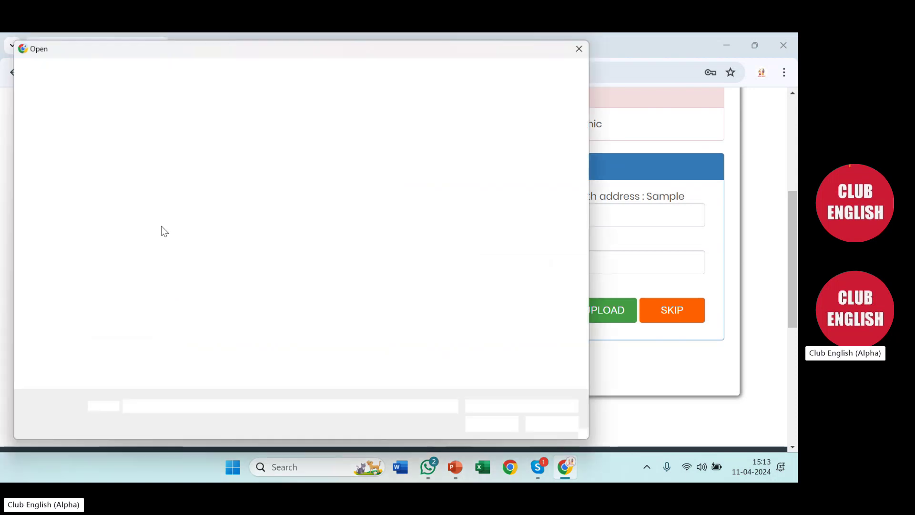
click(59, 158)
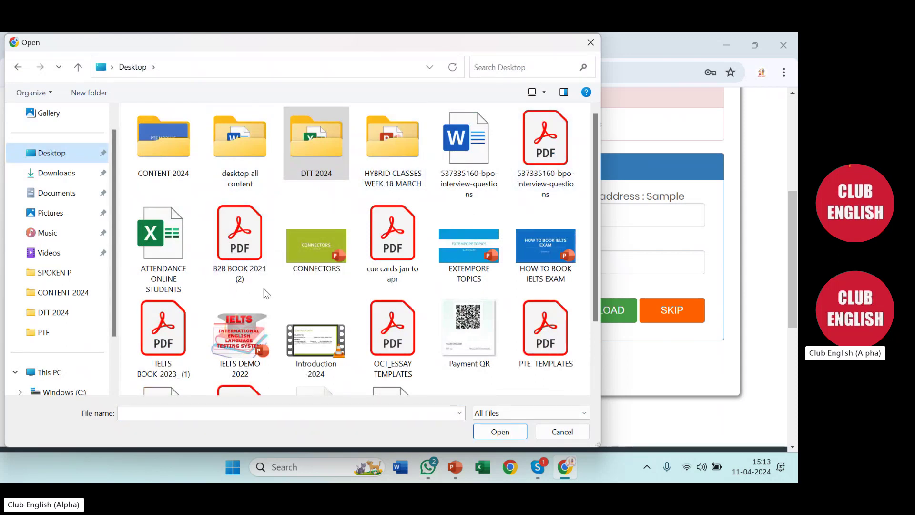
scroll(264, 288, down, 2)
click(249, 332)
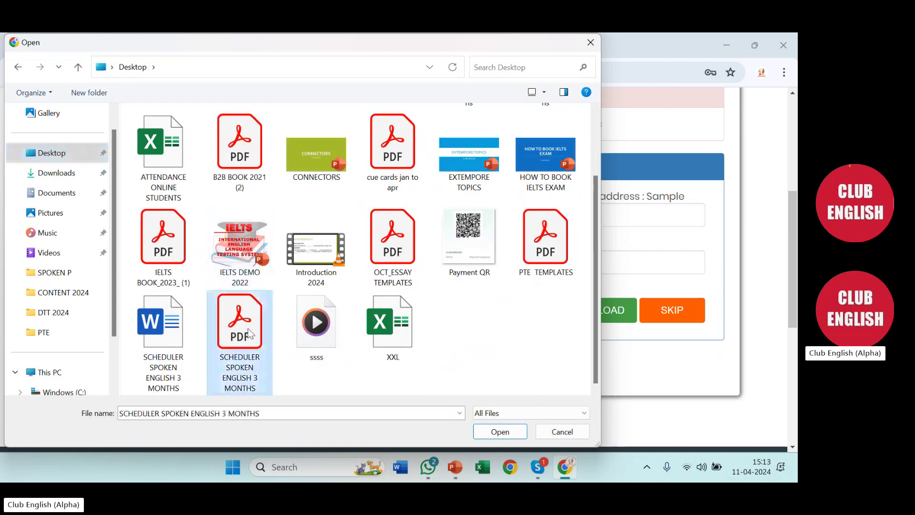
double_click(249, 332)
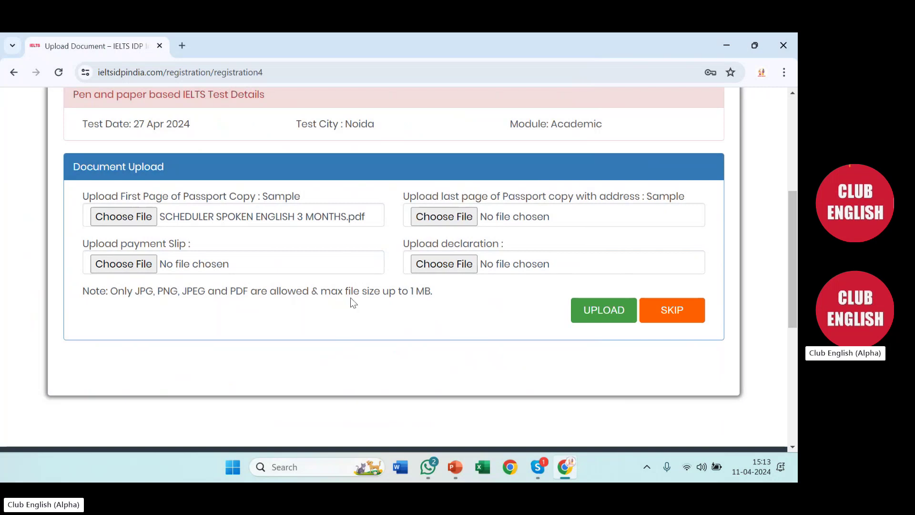
scroll(351, 300, up, 1)
scroll(351, 303, up, 2)
scroll(351, 303, down, 1)
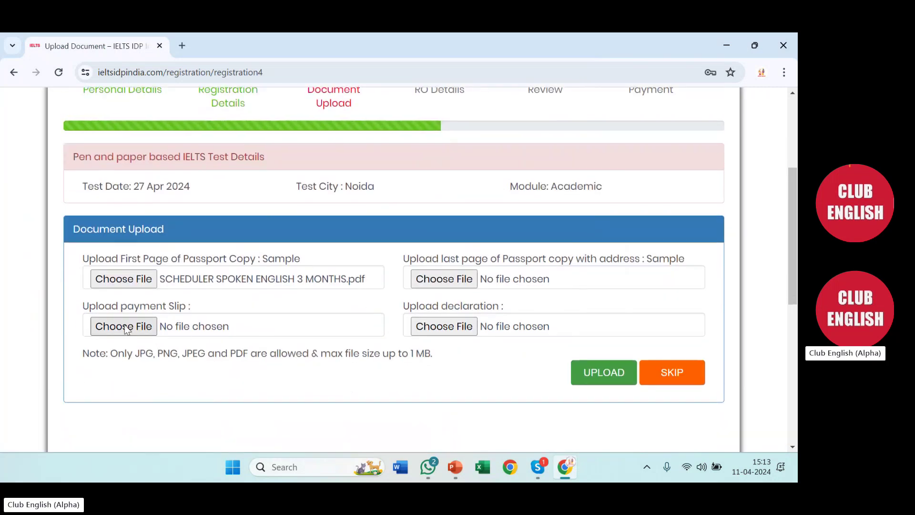
Attach SCHEDULER SPOKEN ENGLISH 3 MONTHS.pdf as the passport's last page, then continue to RO Details
click(442, 278)
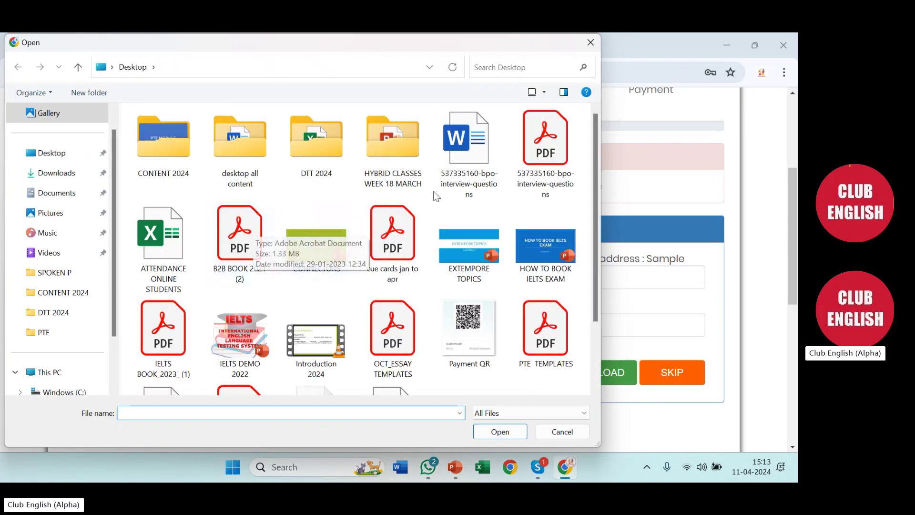
scroll(492, 268, down, 2)
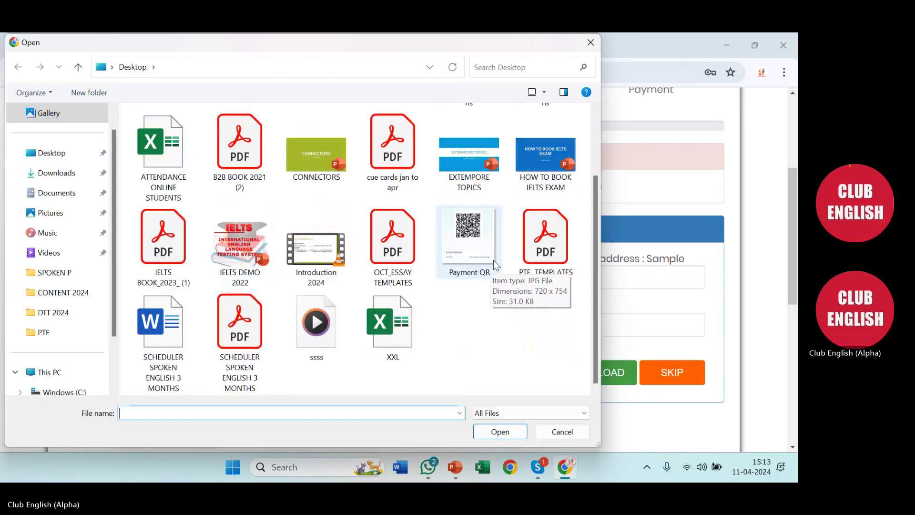
double_click(241, 333)
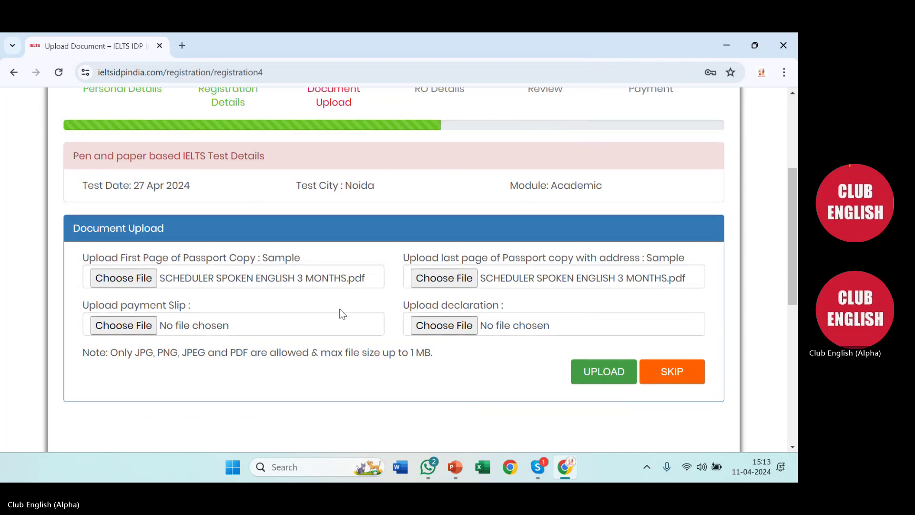
scroll(341, 313, down, 1)
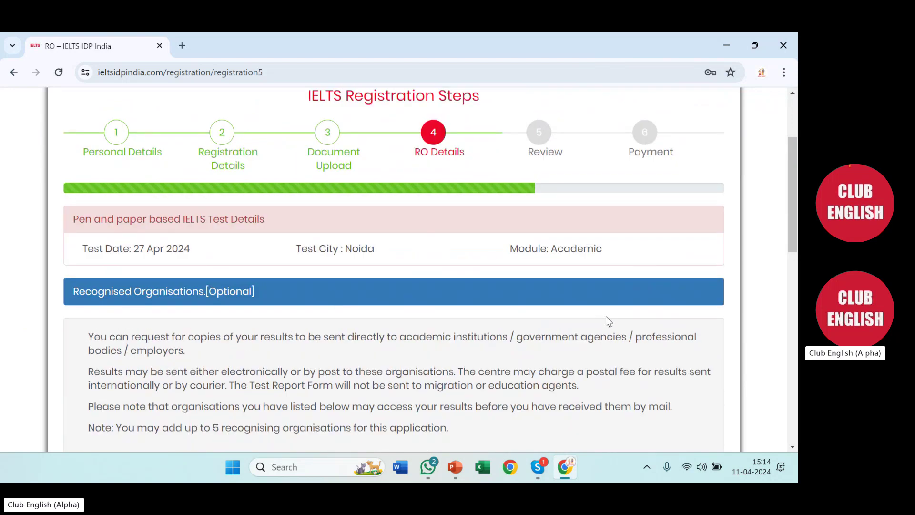
Skip adding any Recognised Organisations on the RO Details page
scroll(610, 322, down, 4)
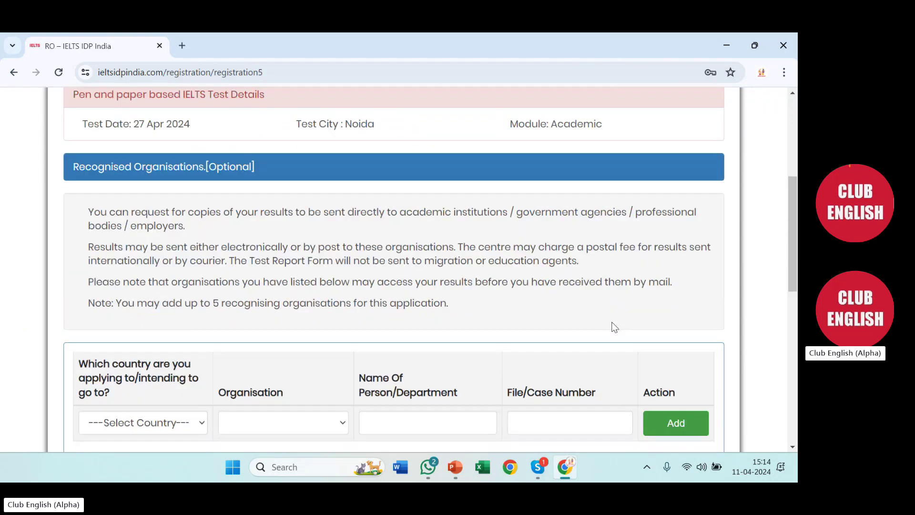
scroll(615, 327, down, 3)
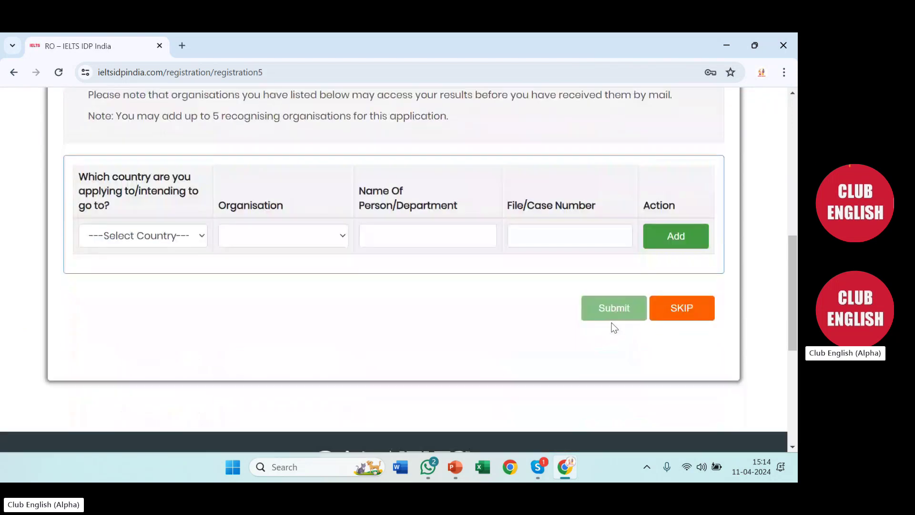
click(674, 310)
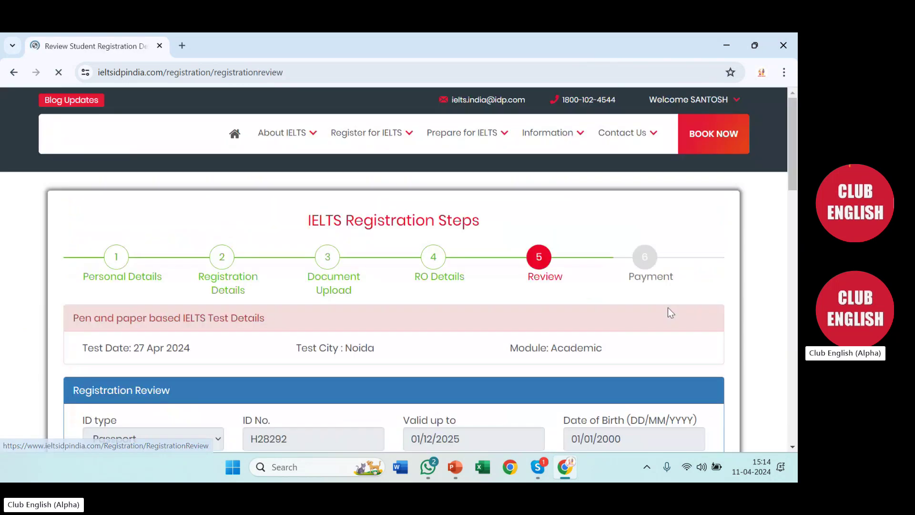
Review the summary of the 27 Apr 2024 Noida Academic test registration
scroll(555, 298, down, 2)
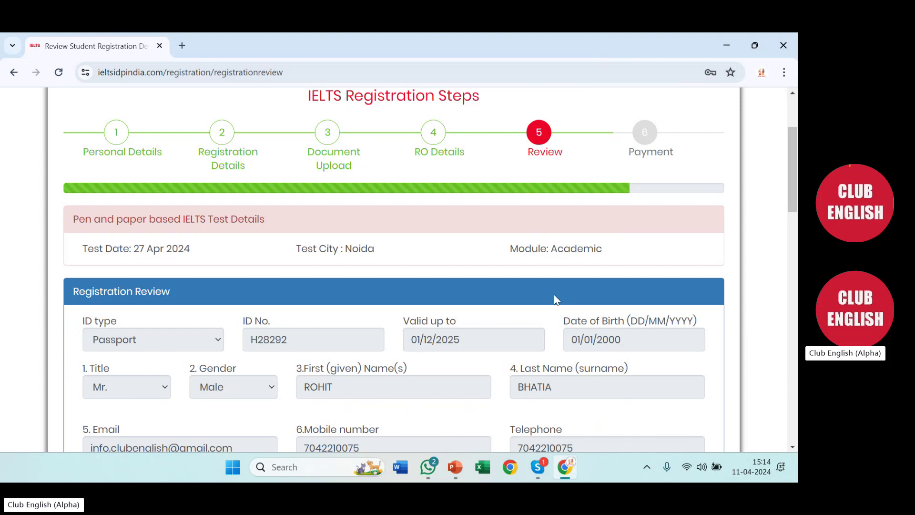
scroll(554, 294, down, 4)
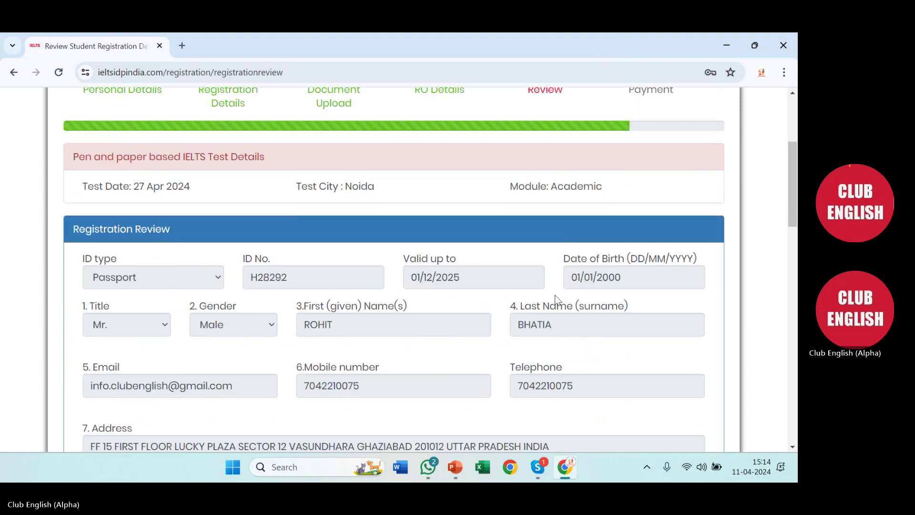
scroll(556, 295, down, 4)
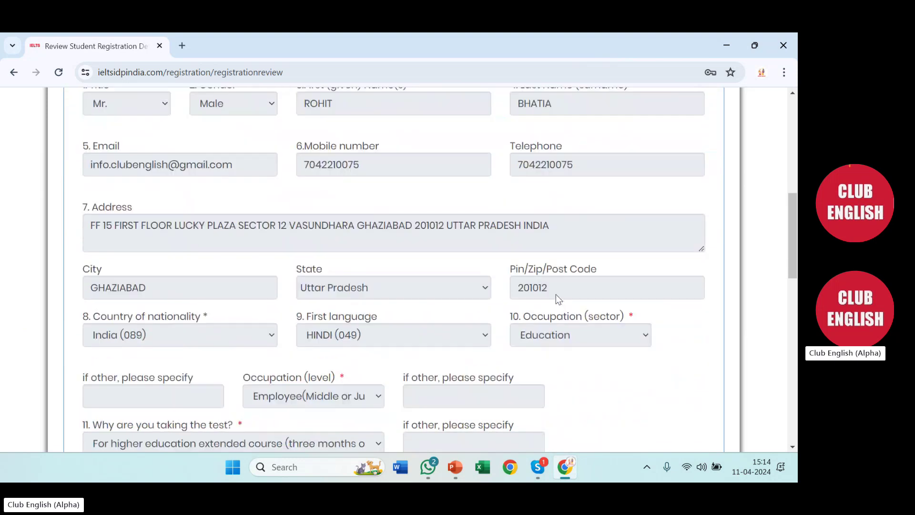
scroll(555, 294, down, 1)
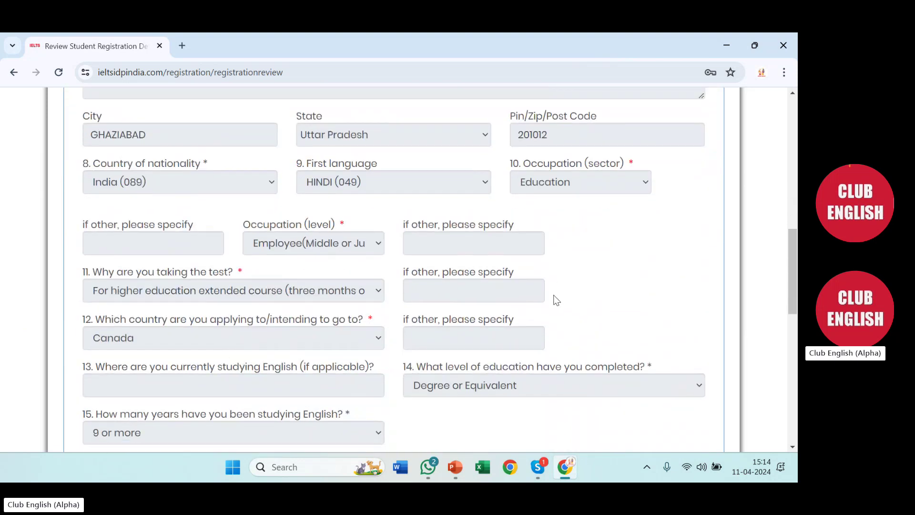
scroll(553, 296, down, 1)
scroll(554, 301, down, 2)
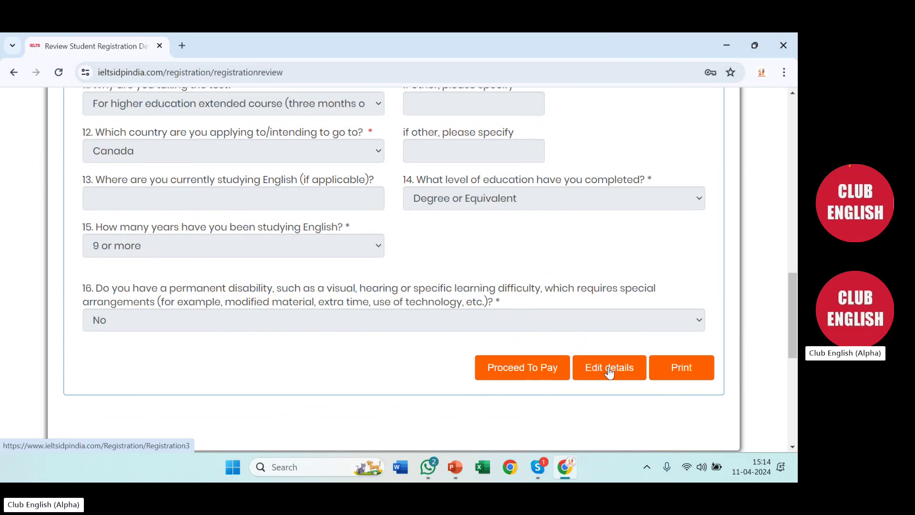
Proceed to pay ₹17000 using the HSBC NetBanking / UPI option
click(520, 371)
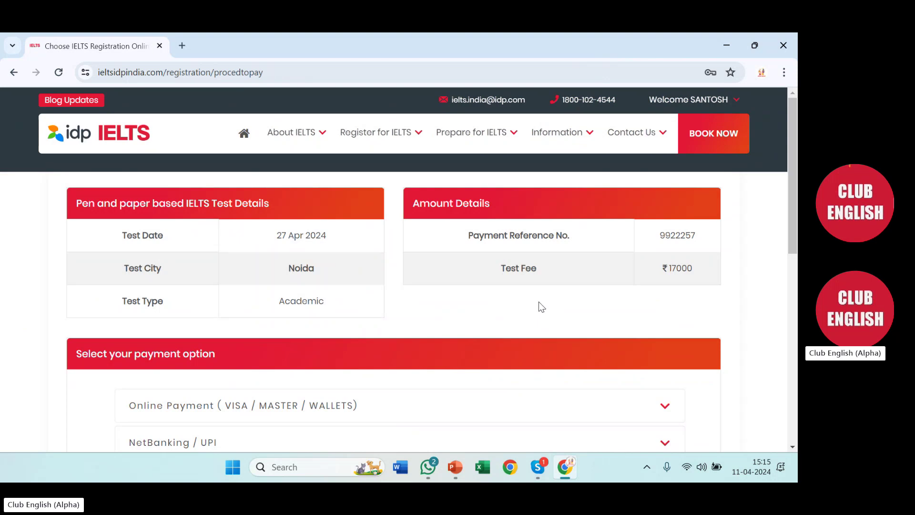
scroll(539, 303, down, 1)
scroll(540, 306, down, 1)
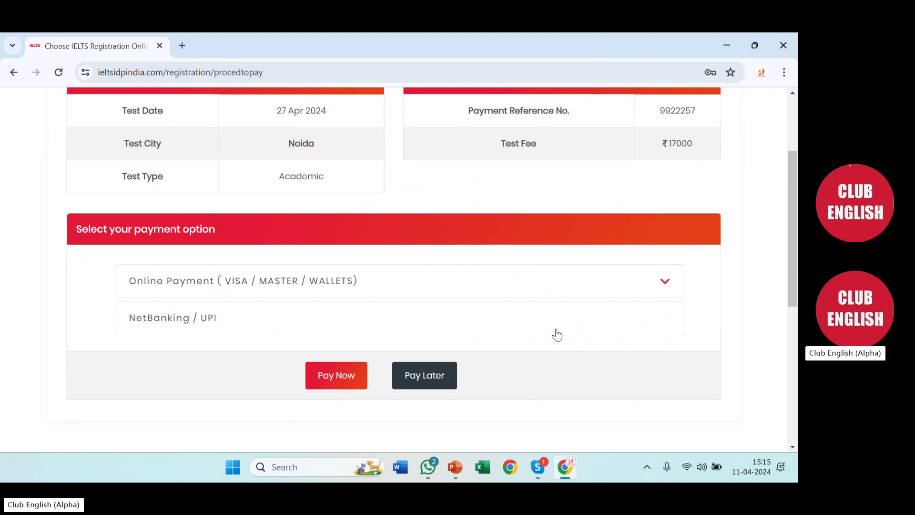
click(350, 325)
scroll(345, 328, down, 2)
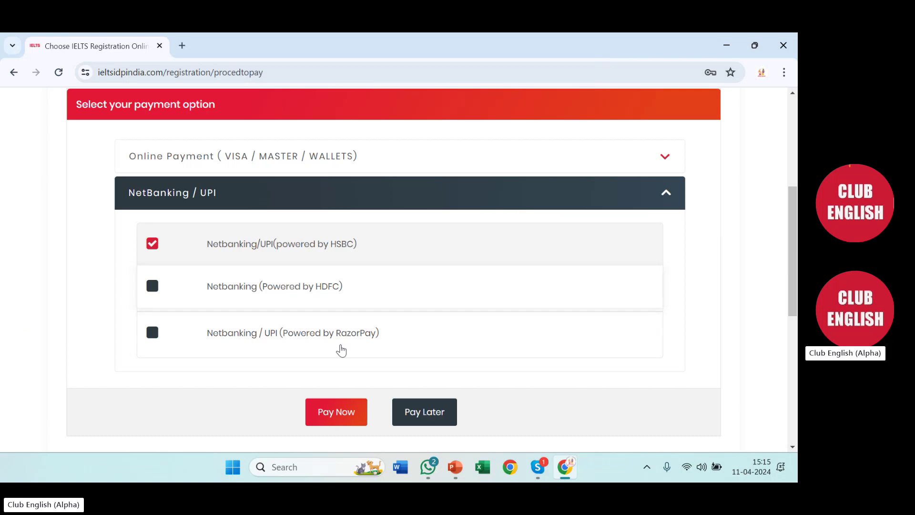
click(337, 409)
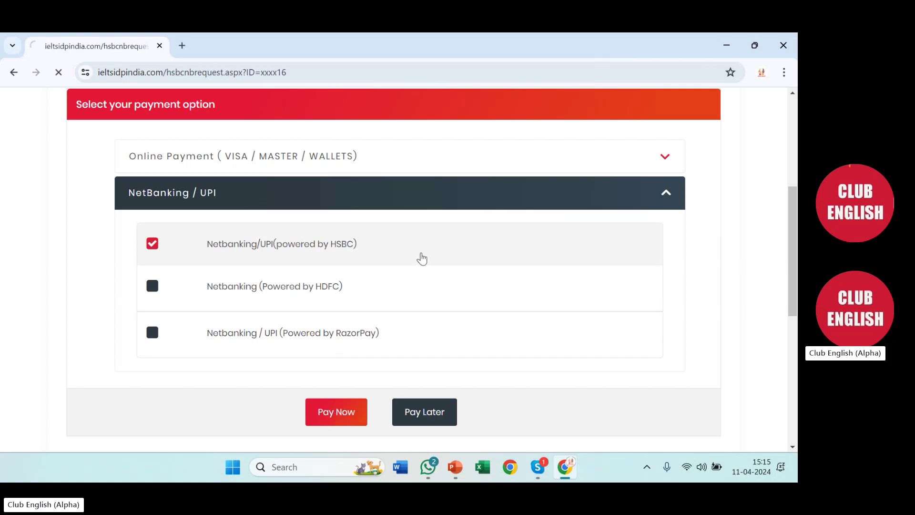